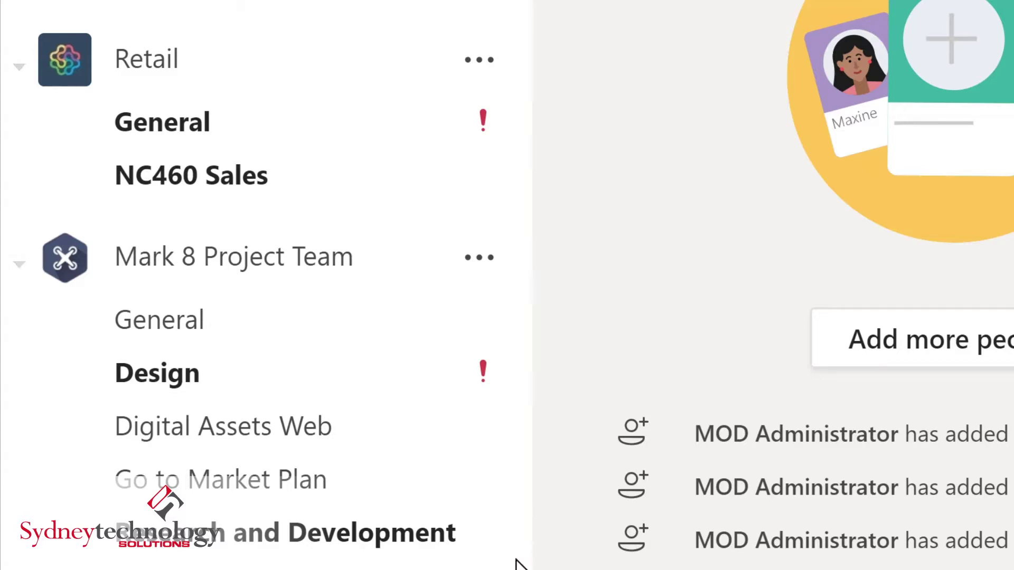
- Open the Monthly Reports channel of the Sales and Marketing team
scroll(516, 561, "down", 3)
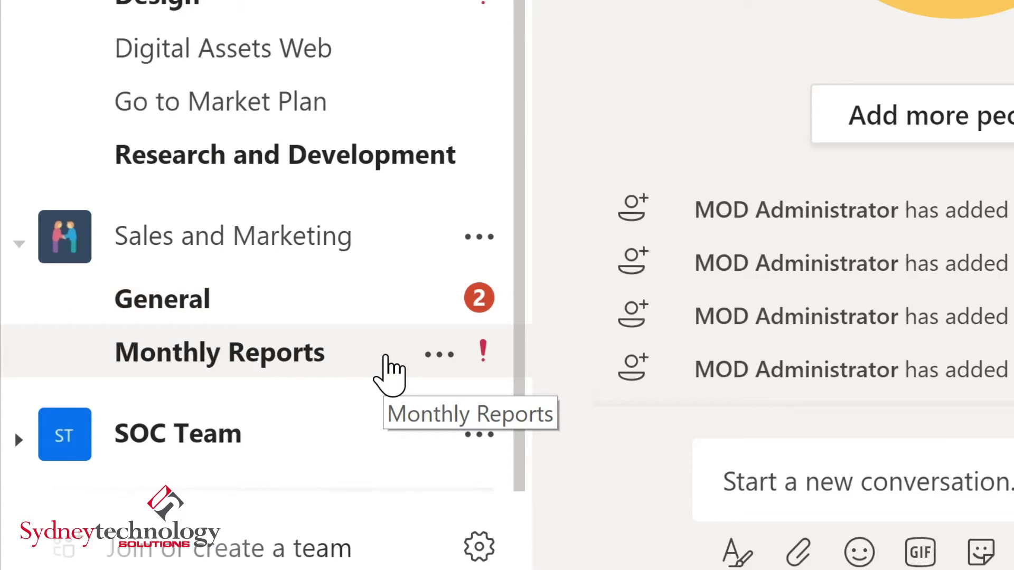
left_click(385, 355)
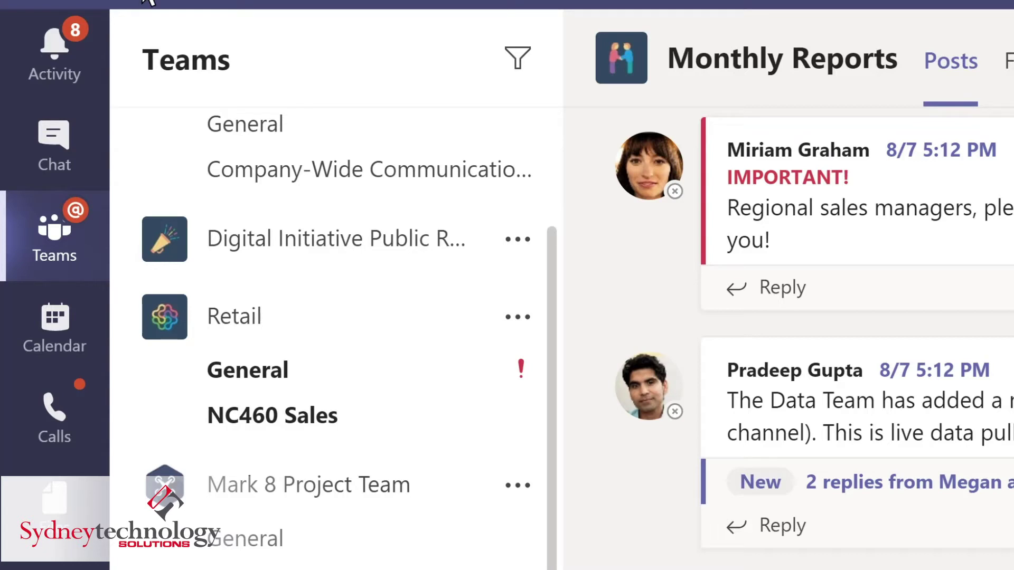
- Filter the activity feed by the word "marketing"
left_click(76, 74)
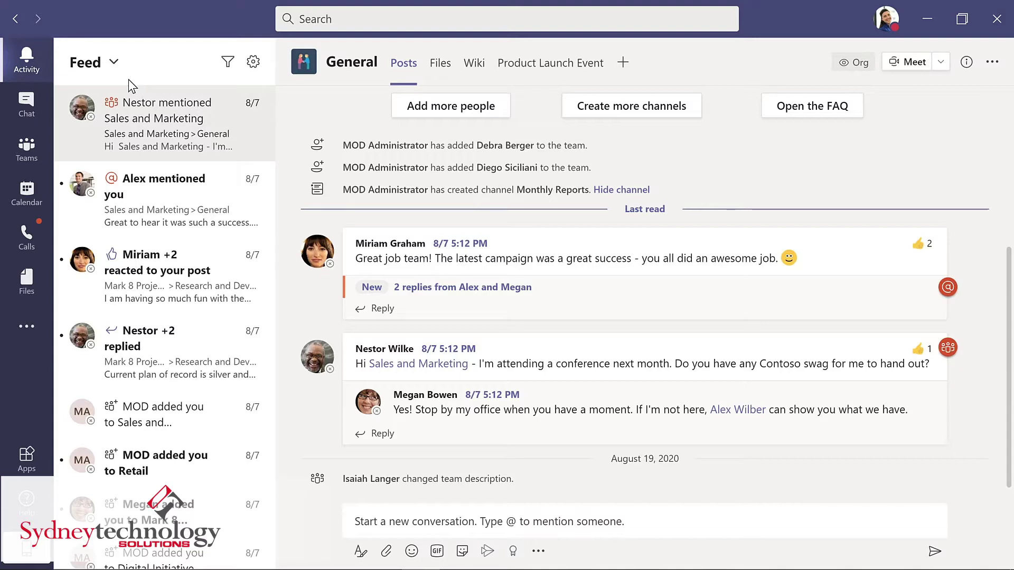
left_click(228, 63)
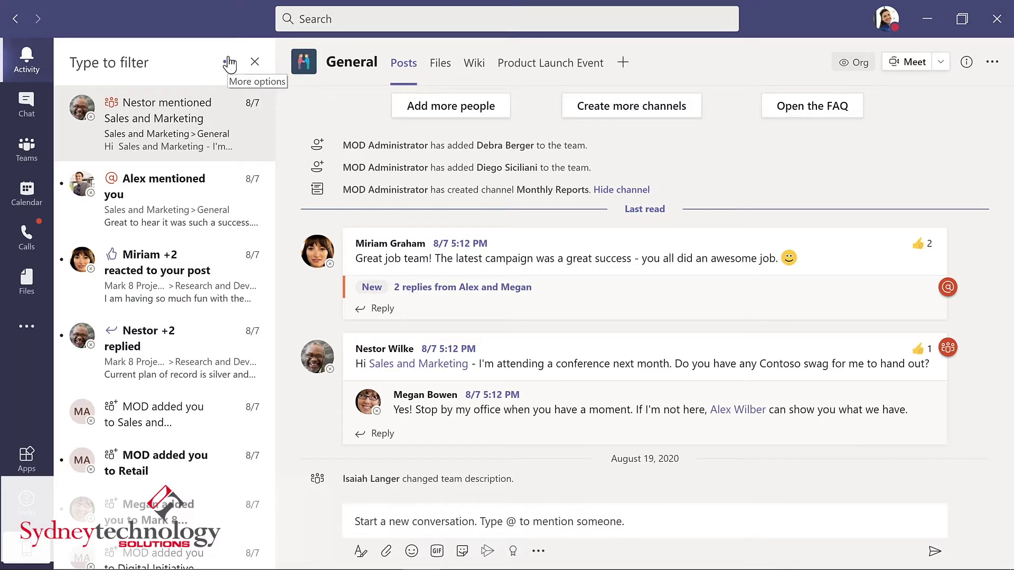
type("ma")
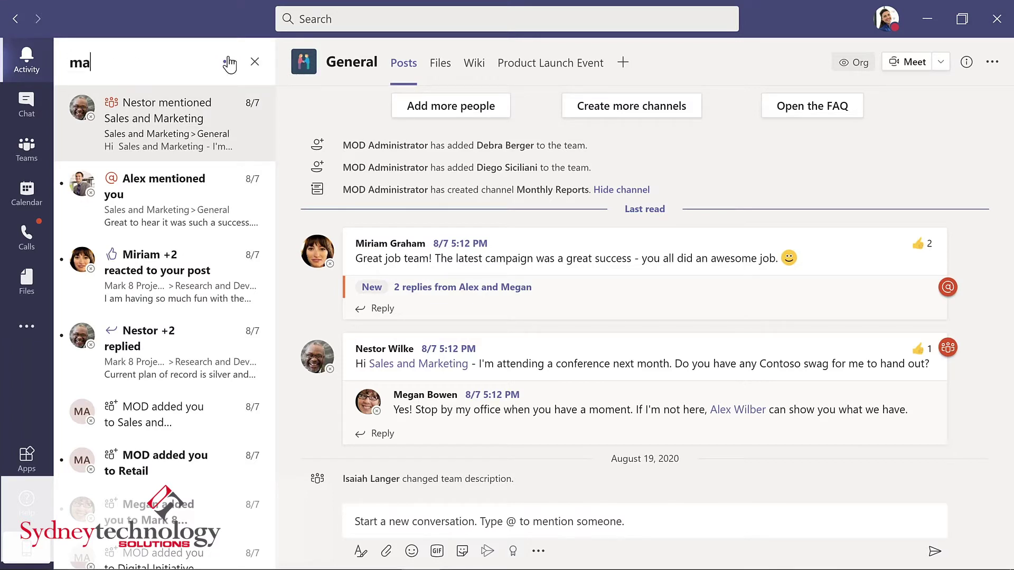
type("rketing")
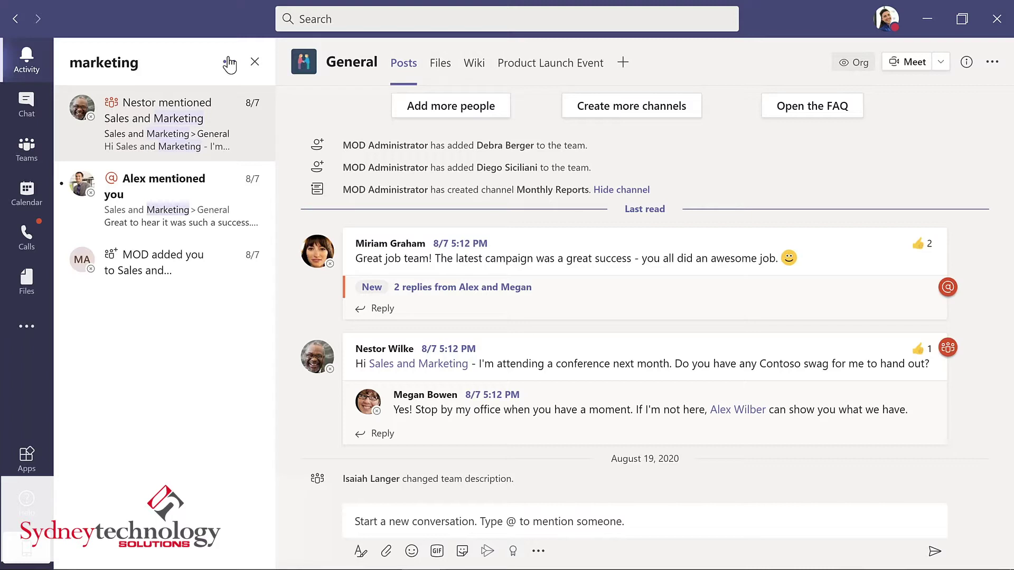
- Look through the Chat, Calendar, Calls, Files and Apps areas and the profile options
left_click(26, 105)
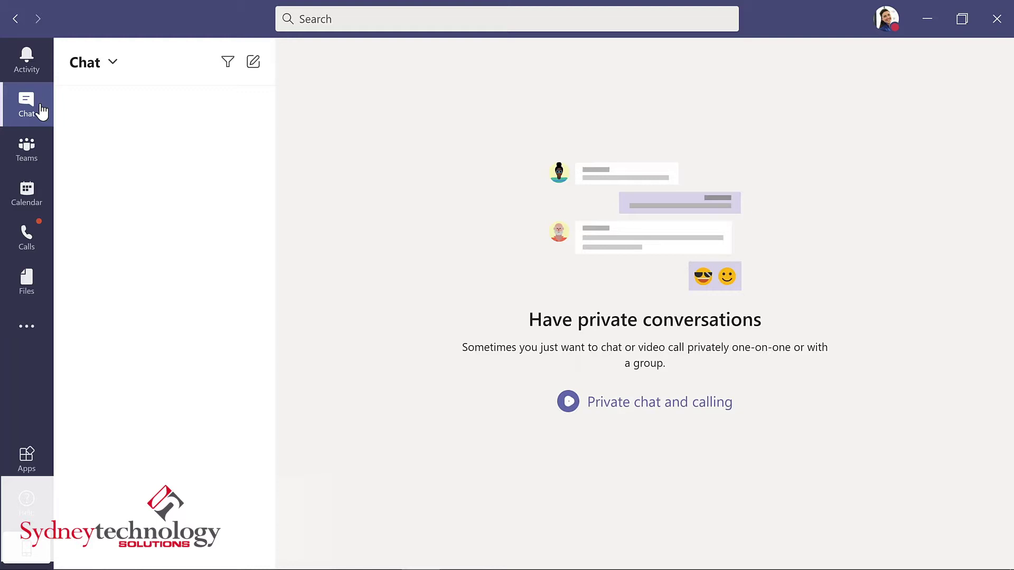
left_click(48, 194)
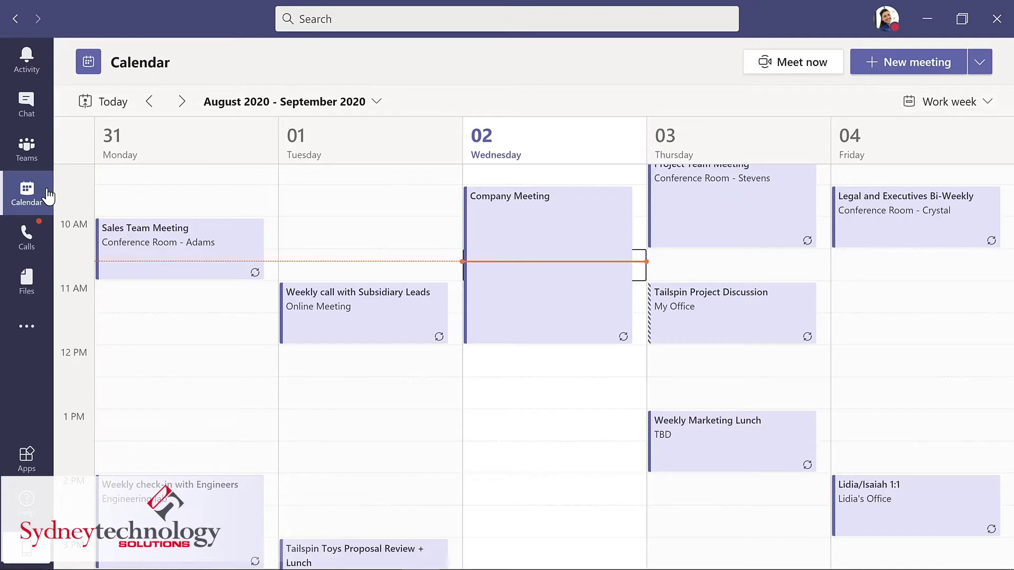
left_click(33, 241)
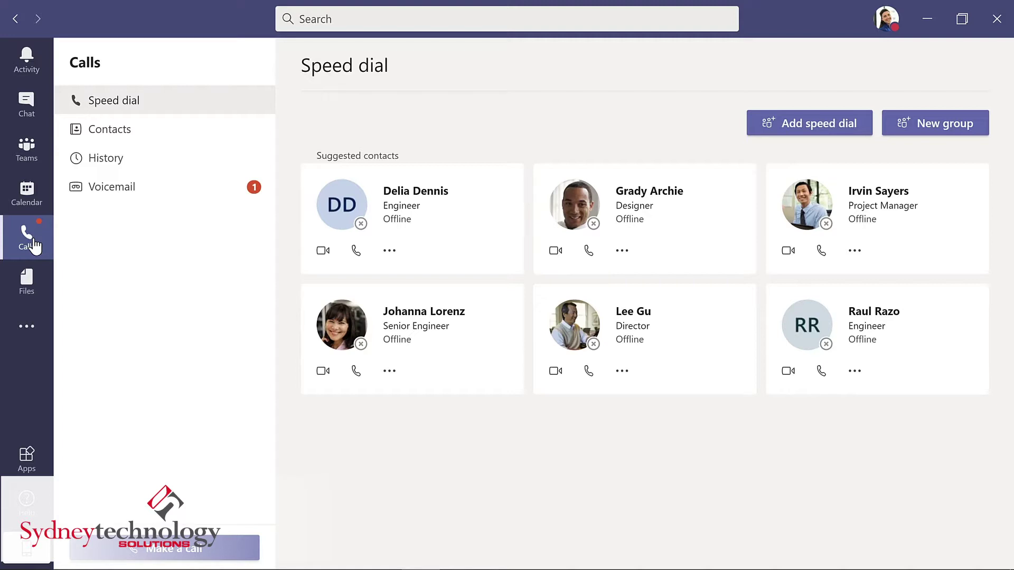
left_click(37, 285)
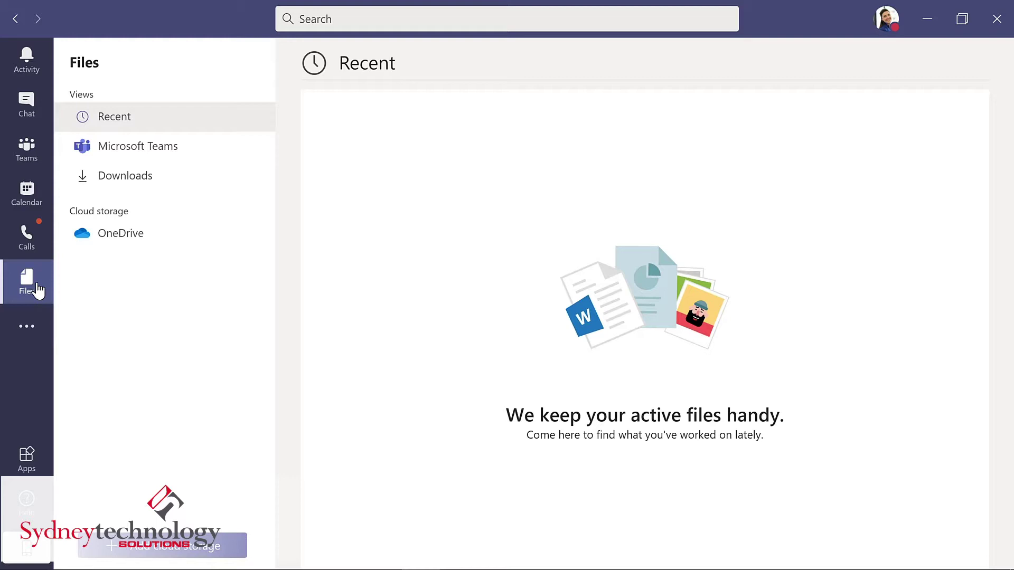
left_click(27, 458)
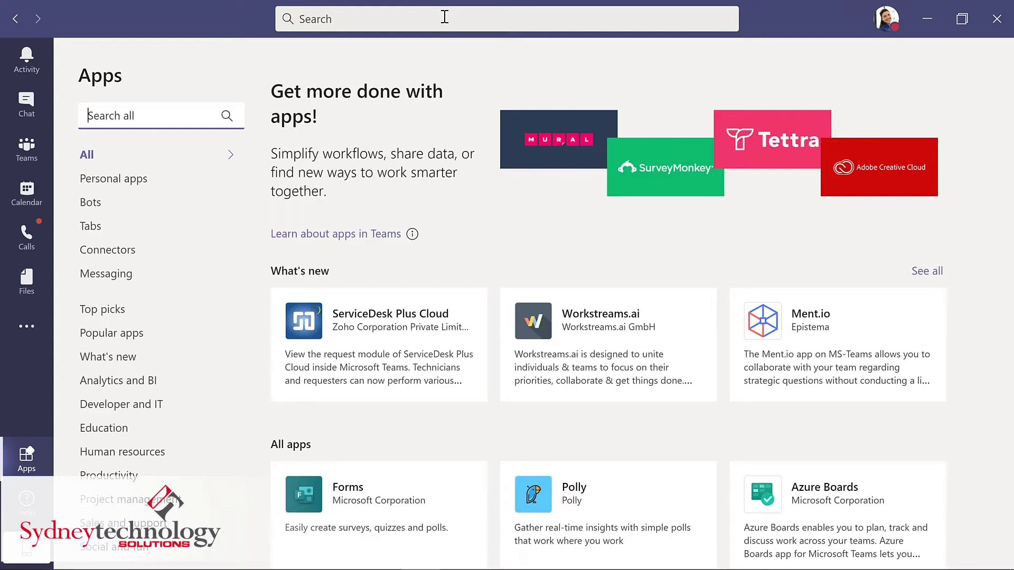
left_click(885, 26)
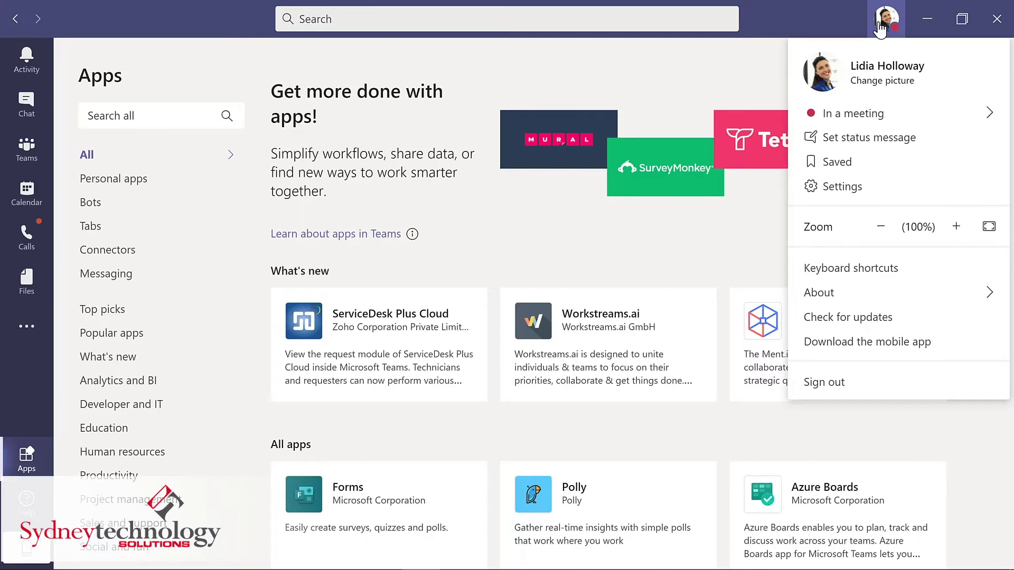
- Create a private team from scratch named "Evergreen Project Team"
left_click(42, 155)
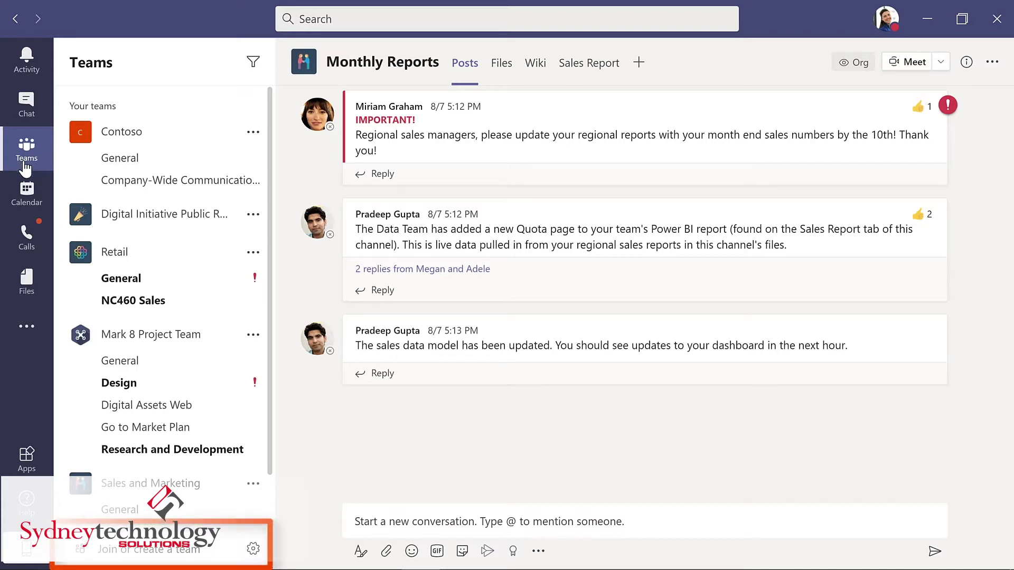
left_click(147, 552)
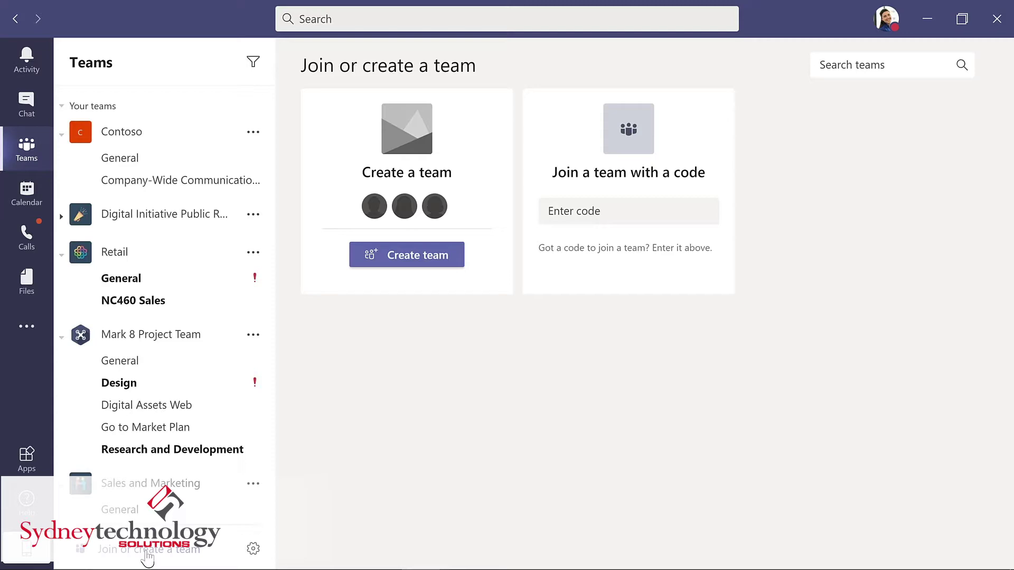
left_click(413, 254)
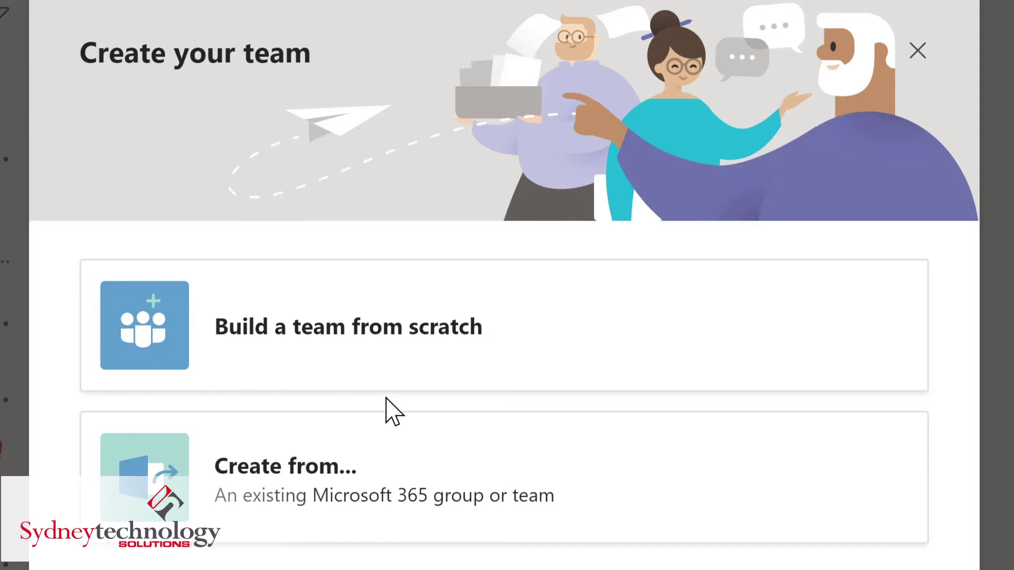
left_click(434, 333)
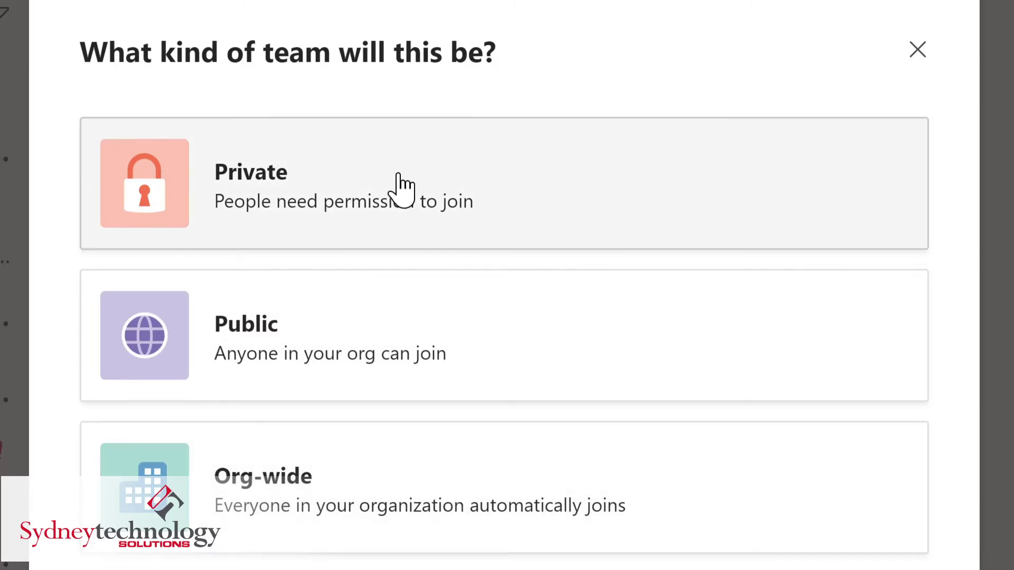
left_click(401, 188)
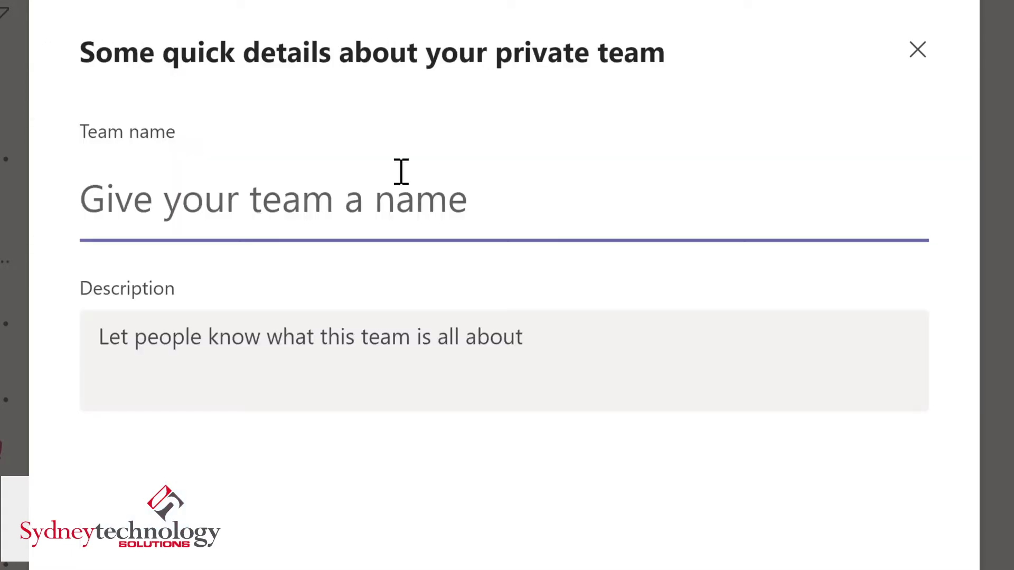
type("Evergre")
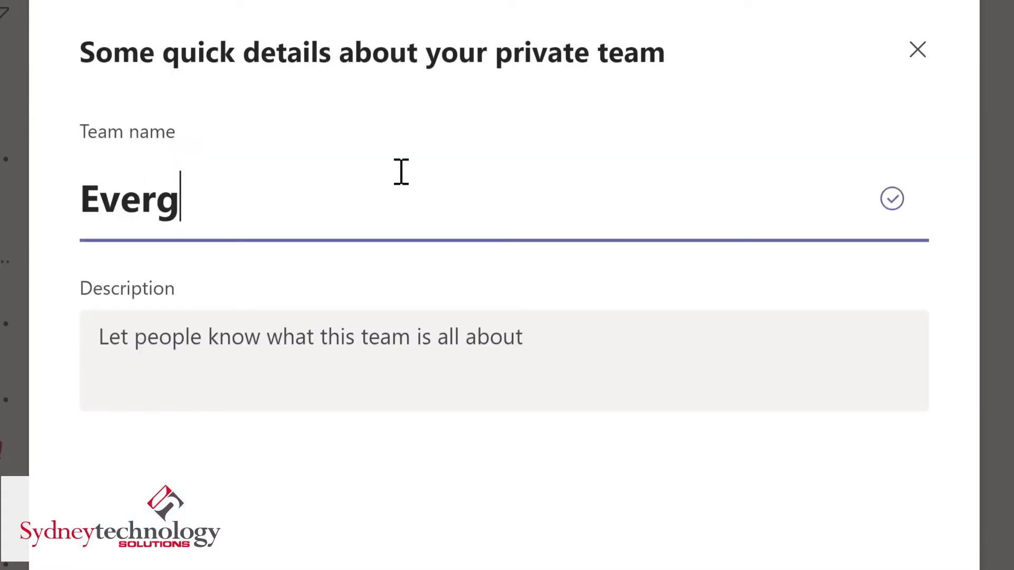
type("en")
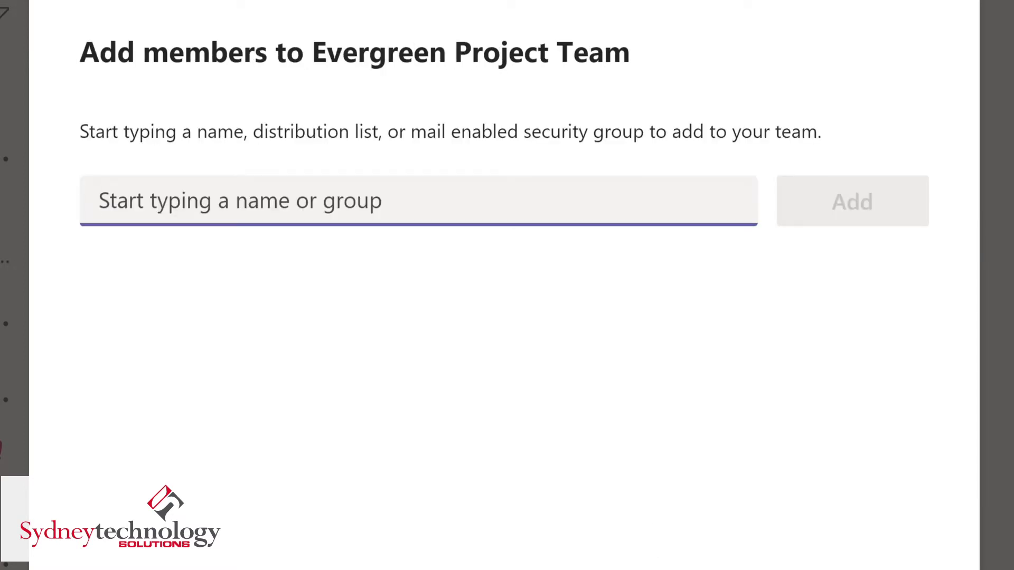
- Add the planner, project manager, IT admin and HR manager to the Evergreen Project Team as members, and finish the member setup
type("Lynn")
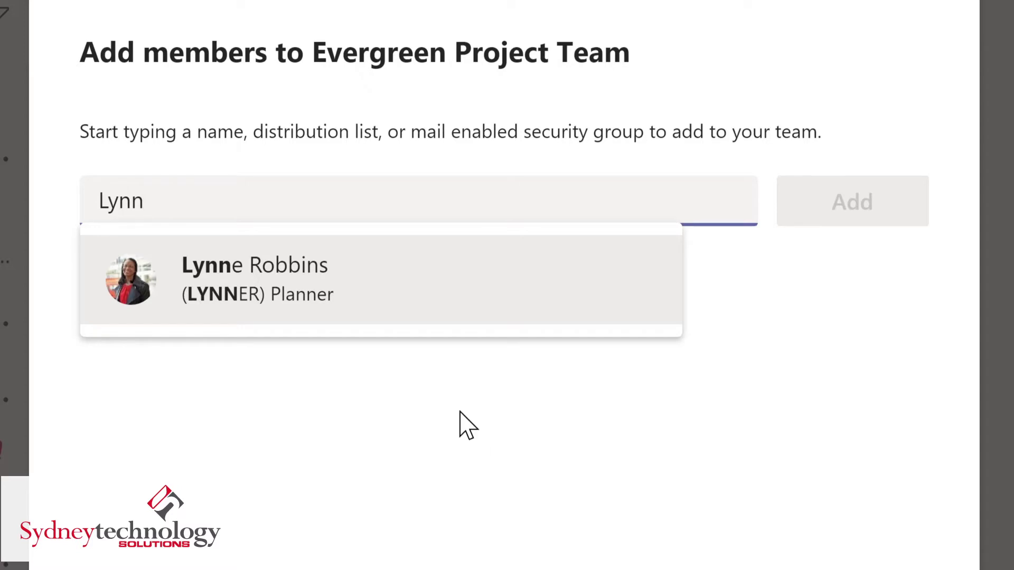
left_click(298, 290)
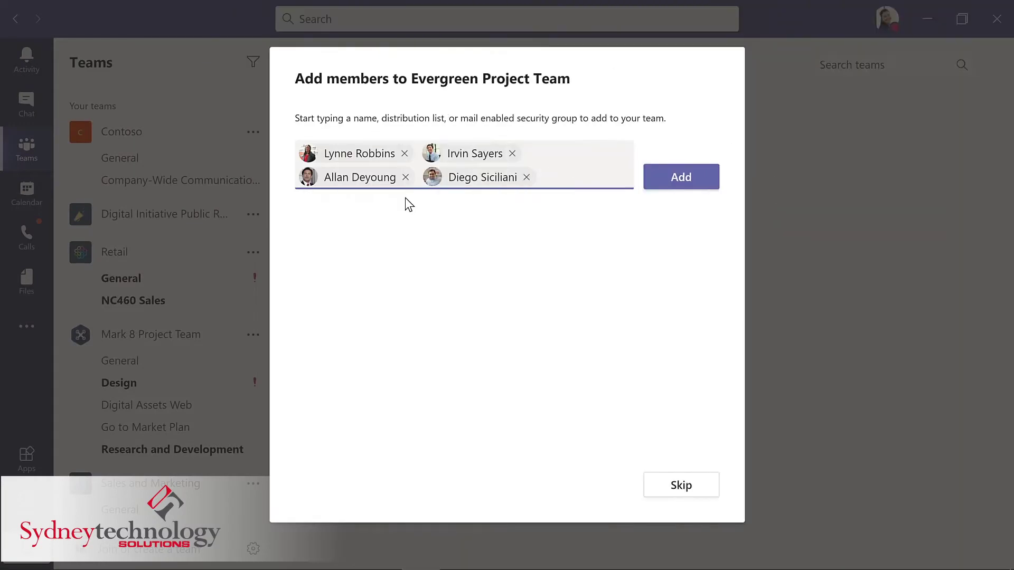
left_click(680, 186)
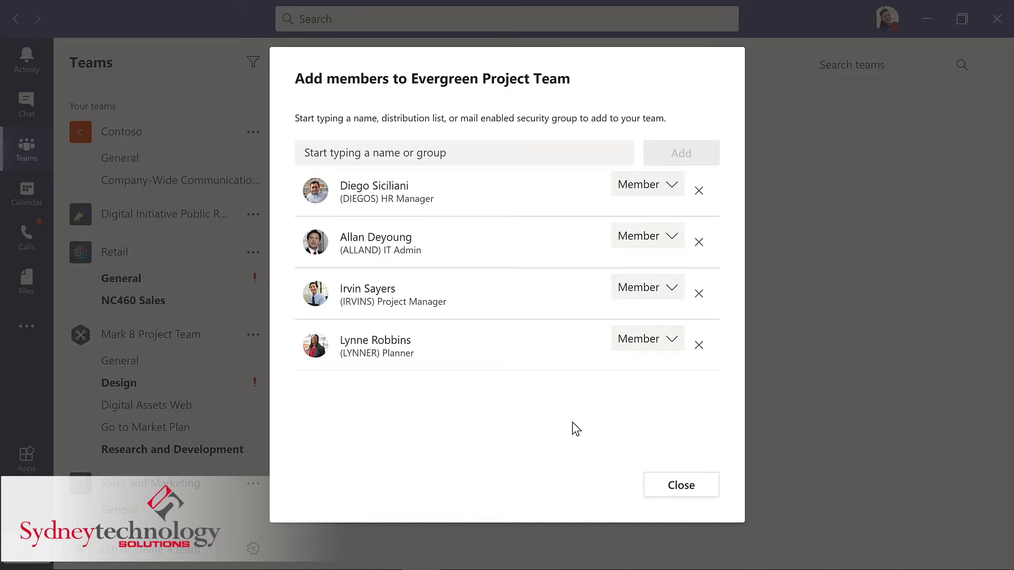
left_click(680, 485)
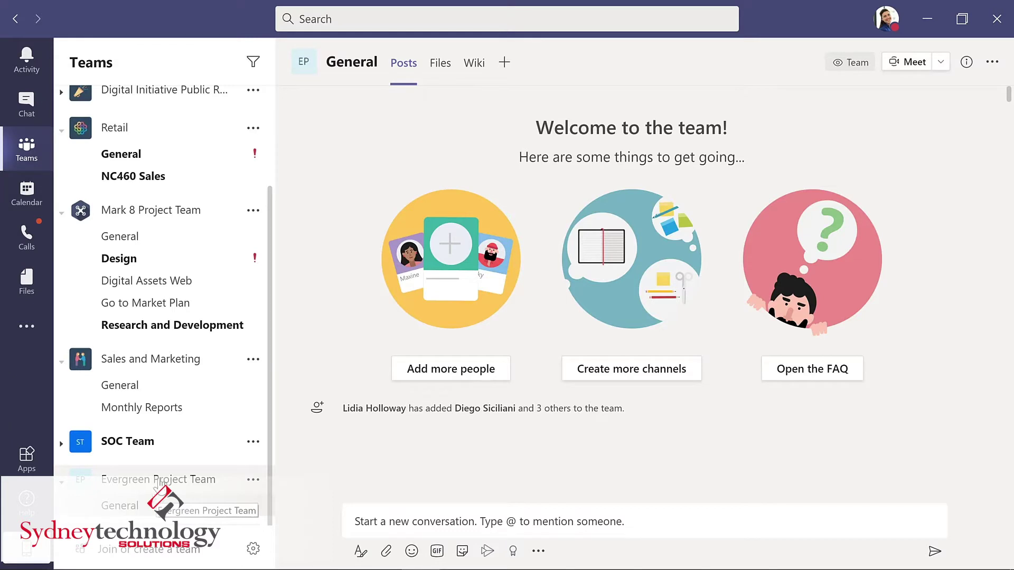
- Reorder the teams list so Evergreen Project Team sits between Mark 8 Project Team and Sales and Marketing
left_click_drag(158, 490, 160, 265)
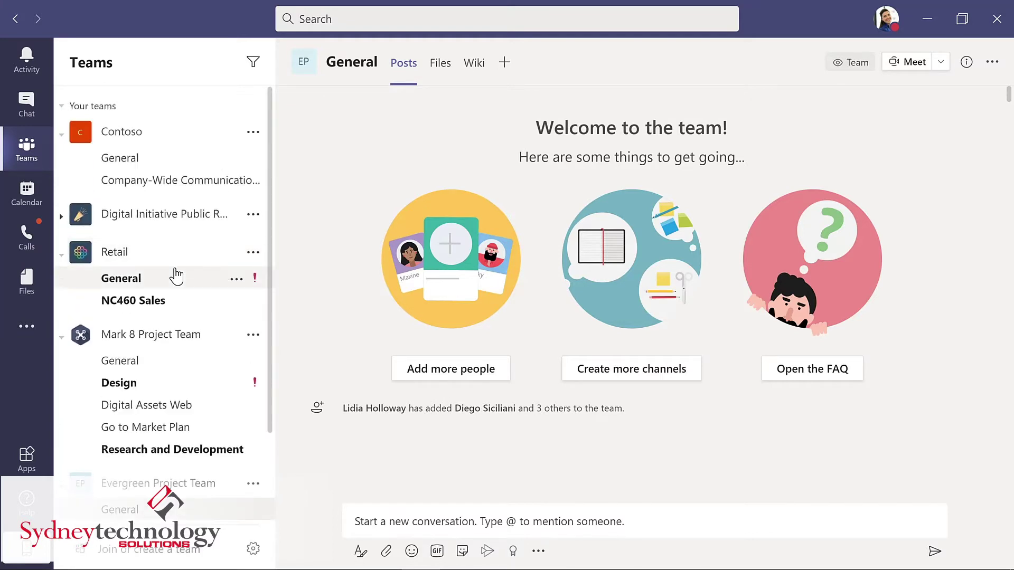
scroll(270, 499, "down", 2)
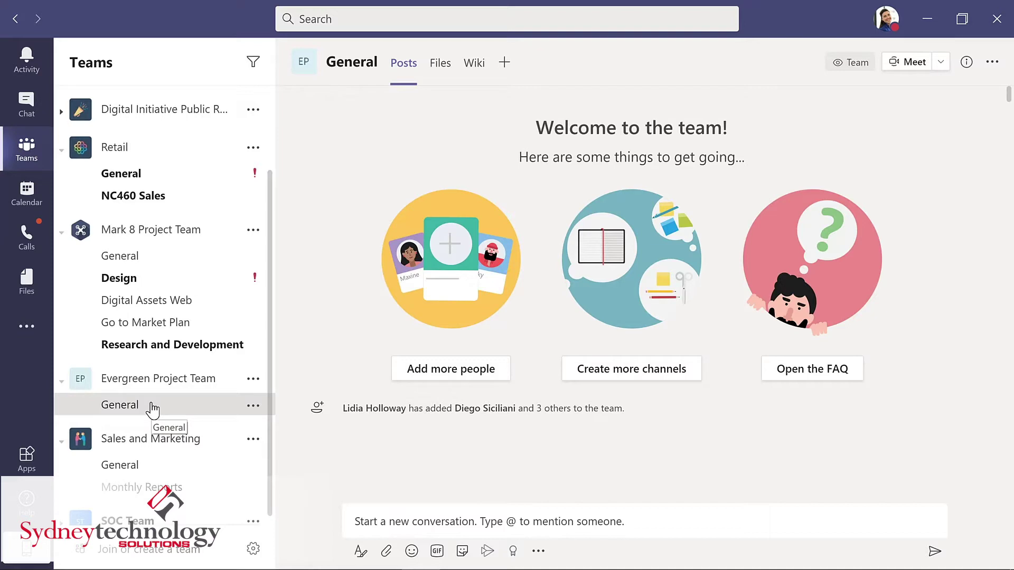
- Post "I'm excited to start planning our new LMS!" with a smile emoji in the Evergreen Project Team's General channel
left_click(355, 525)
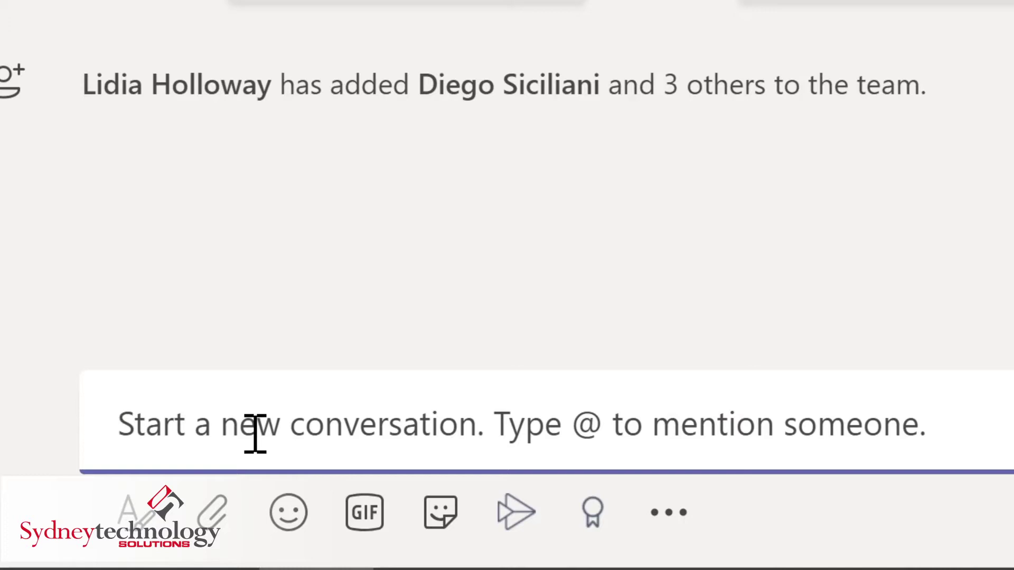
type("I'm excited to start planning our new LMS!")
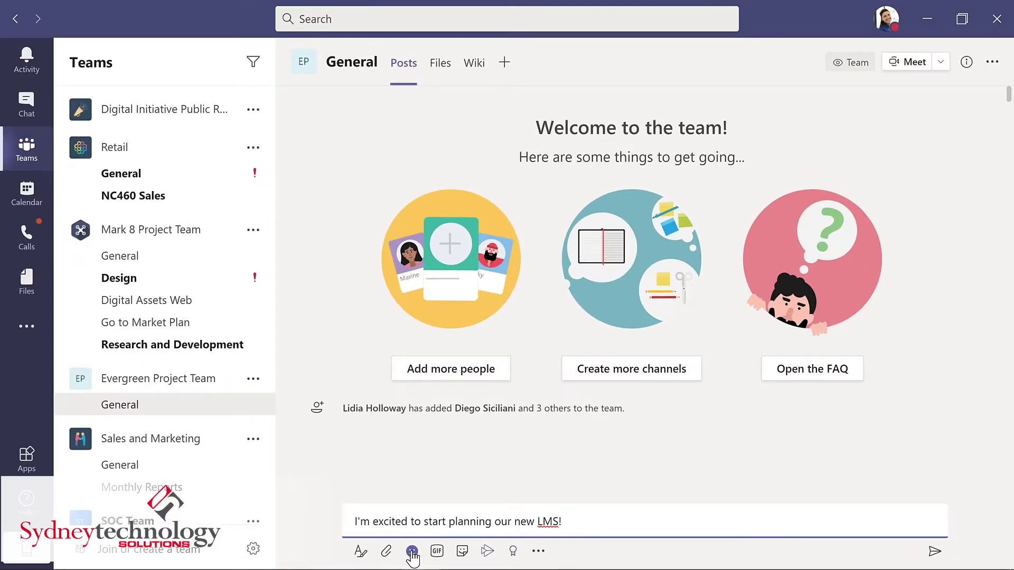
left_click(412, 552)
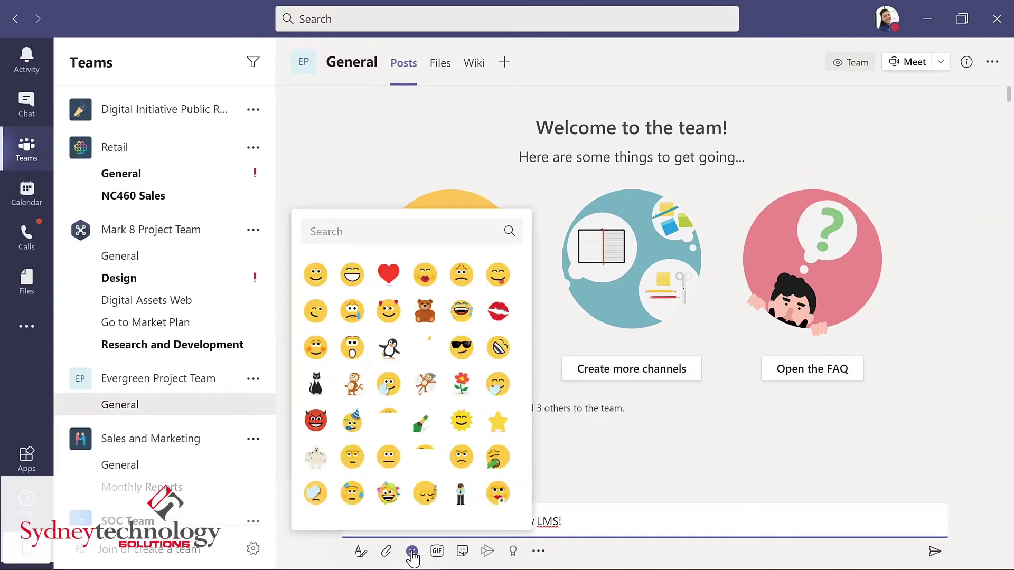
left_click(316, 275)
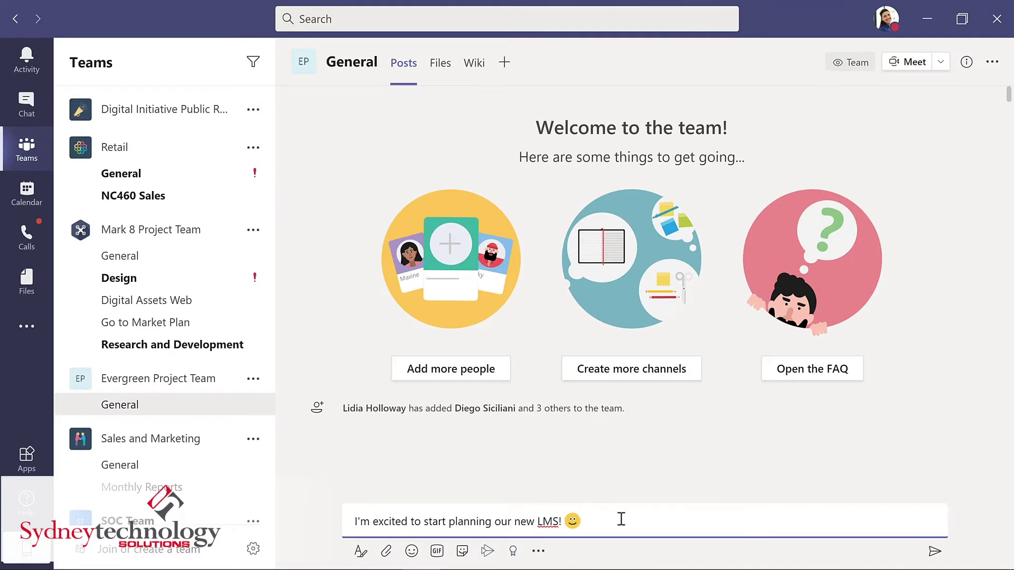
left_click(934, 553)
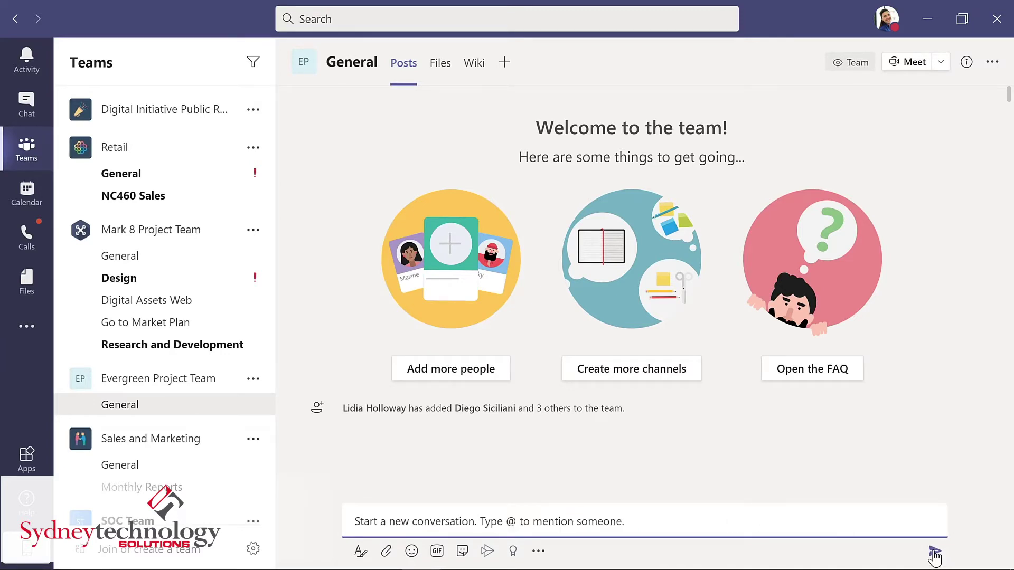
left_click(311, 501)
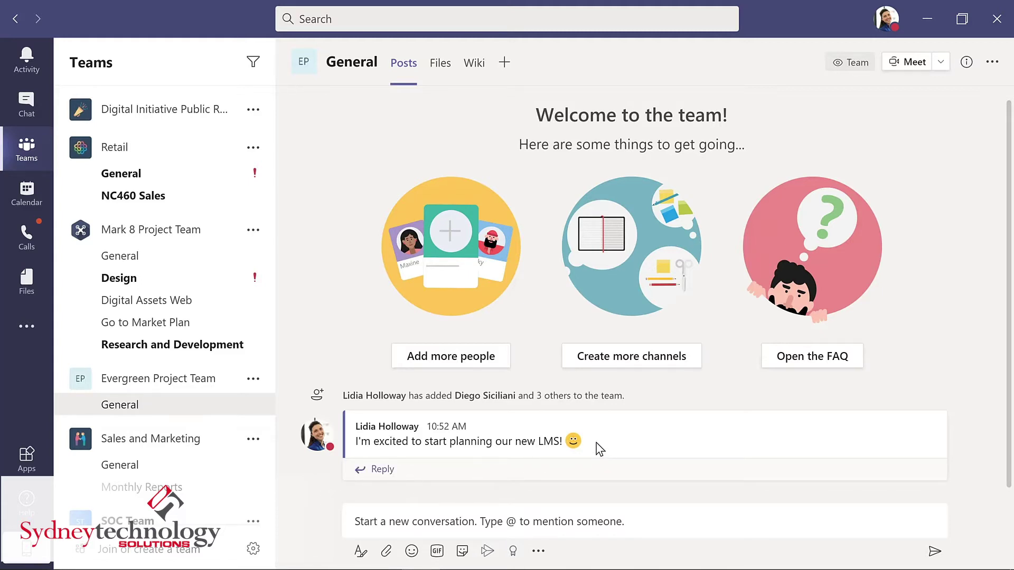
- Edit the posted LMS message so it begins with a mention of the Evergreen Project Team followed by a comma, and save the edit
mouse_move(600, 448)
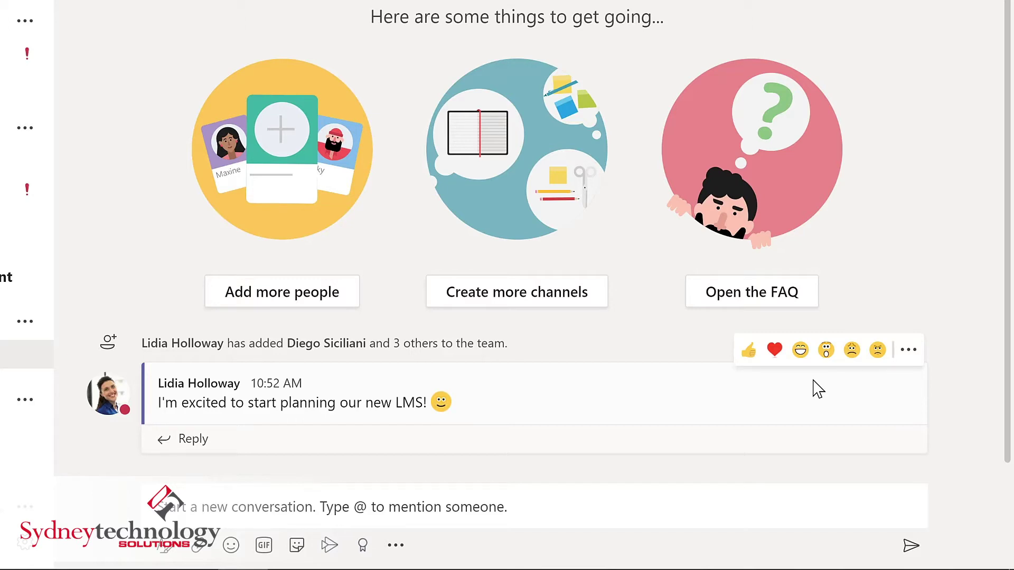
left_click(908, 350)
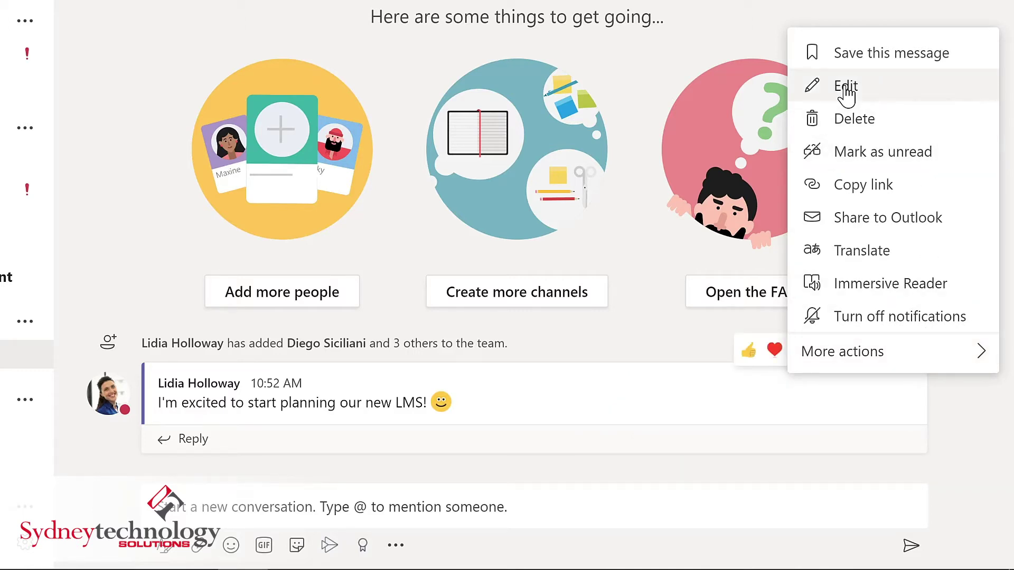
left_click(845, 87)
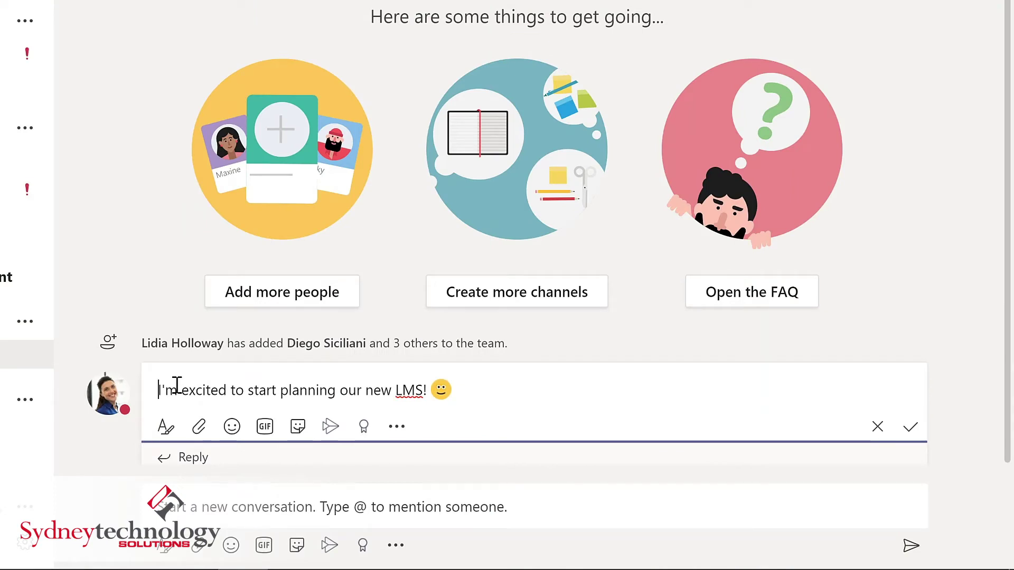
type("@")
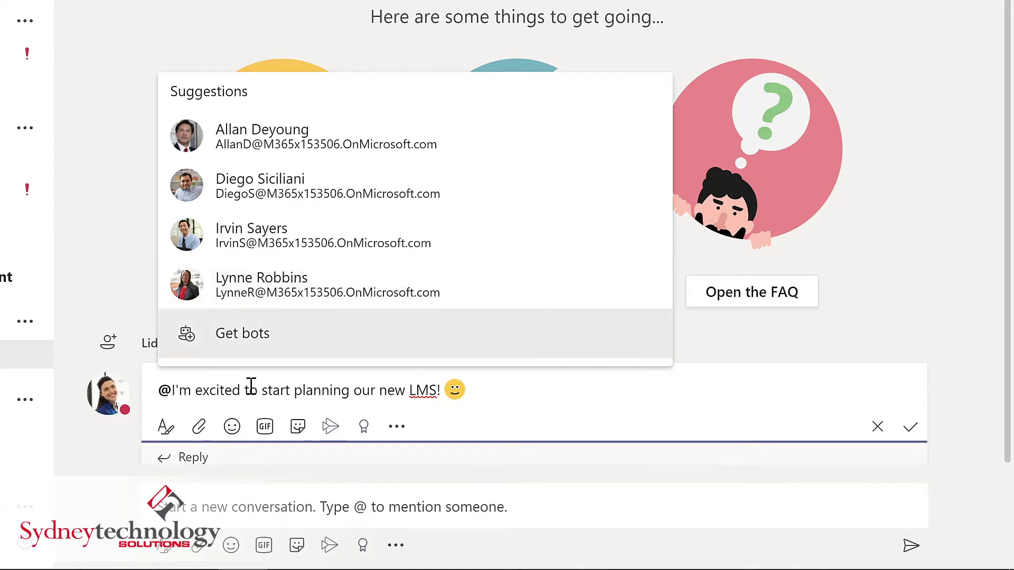
type("team")
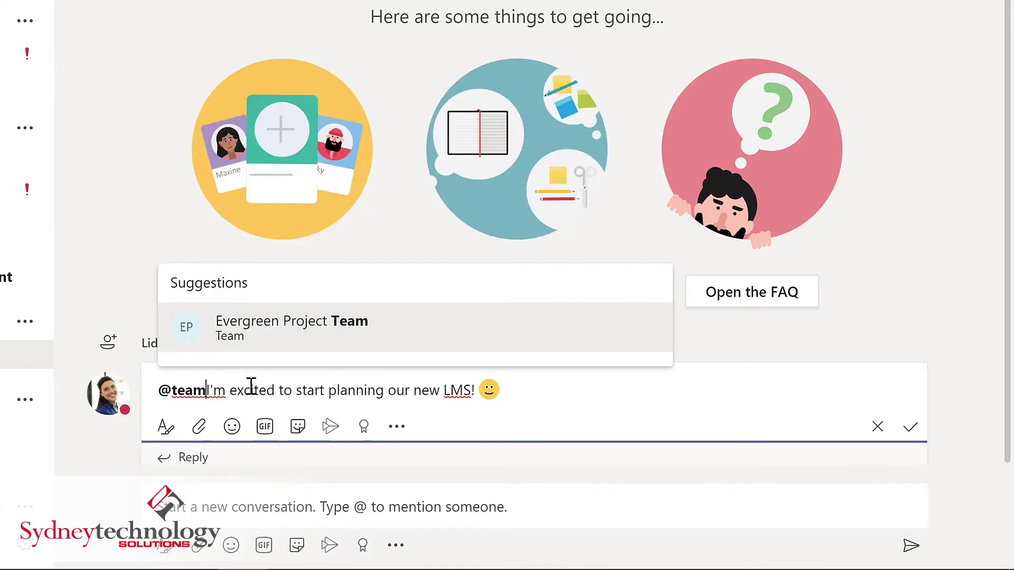
left_click(279, 335)
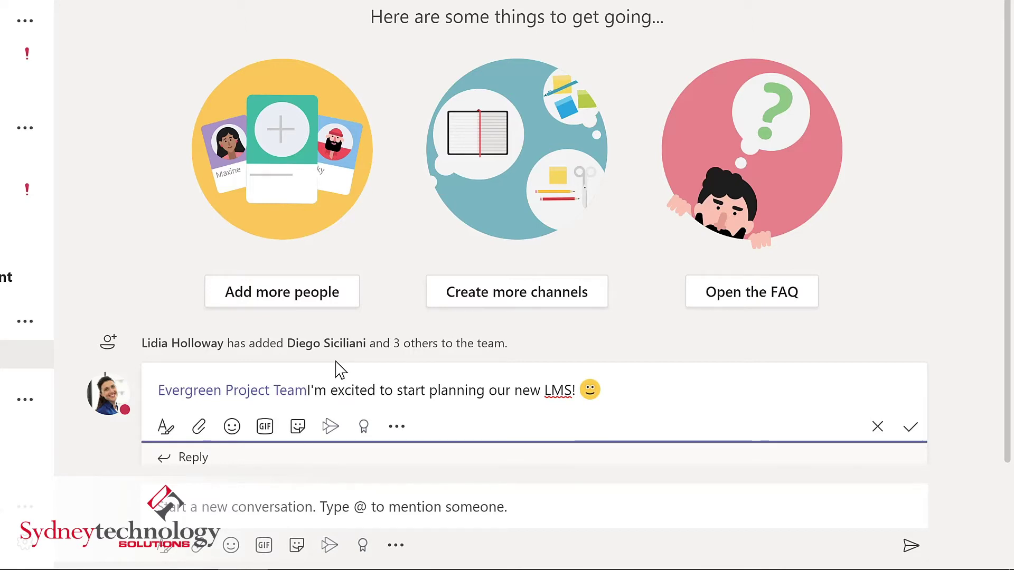
type(",")
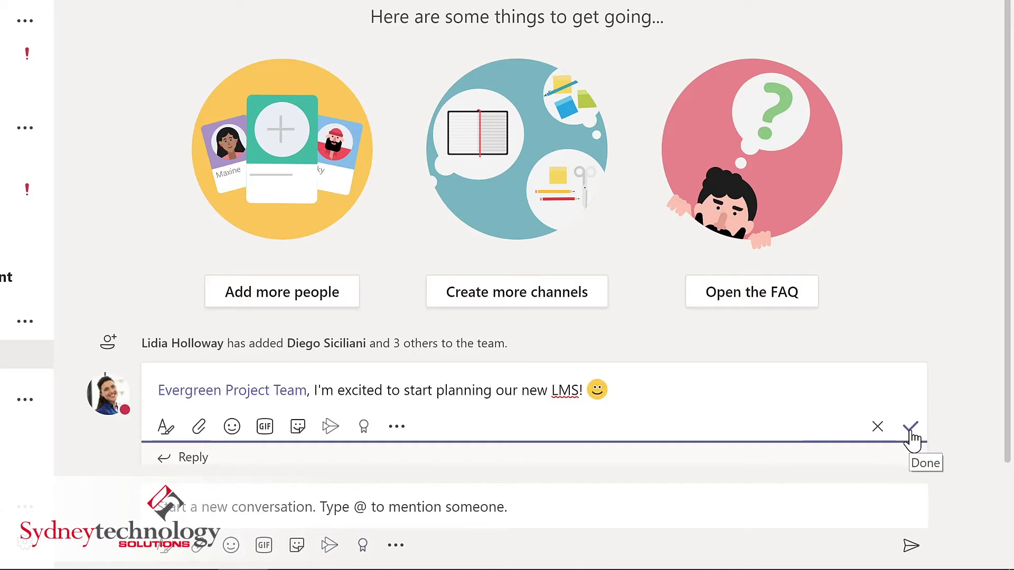
left_click(912, 439)
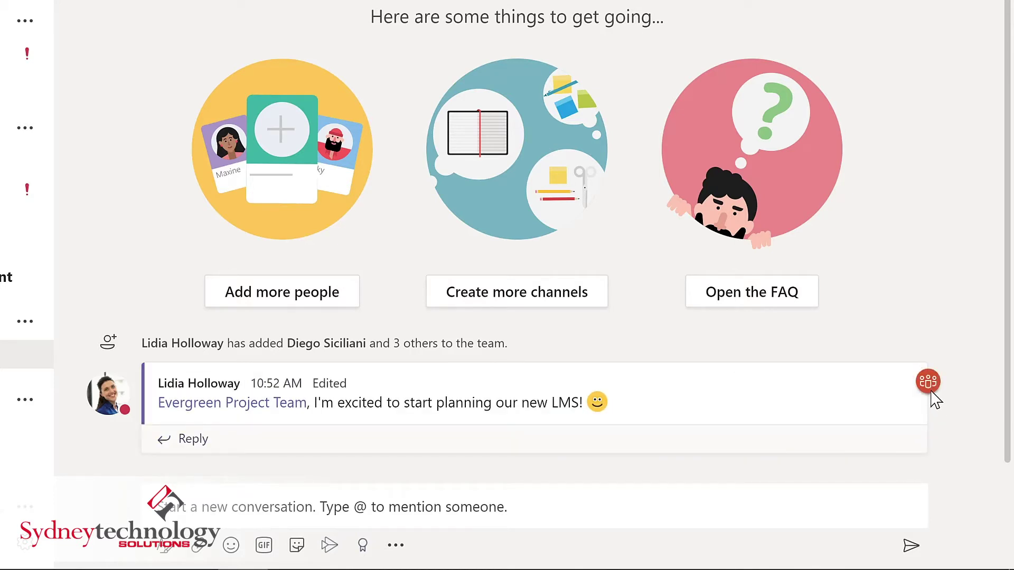
mouse_move(932, 393)
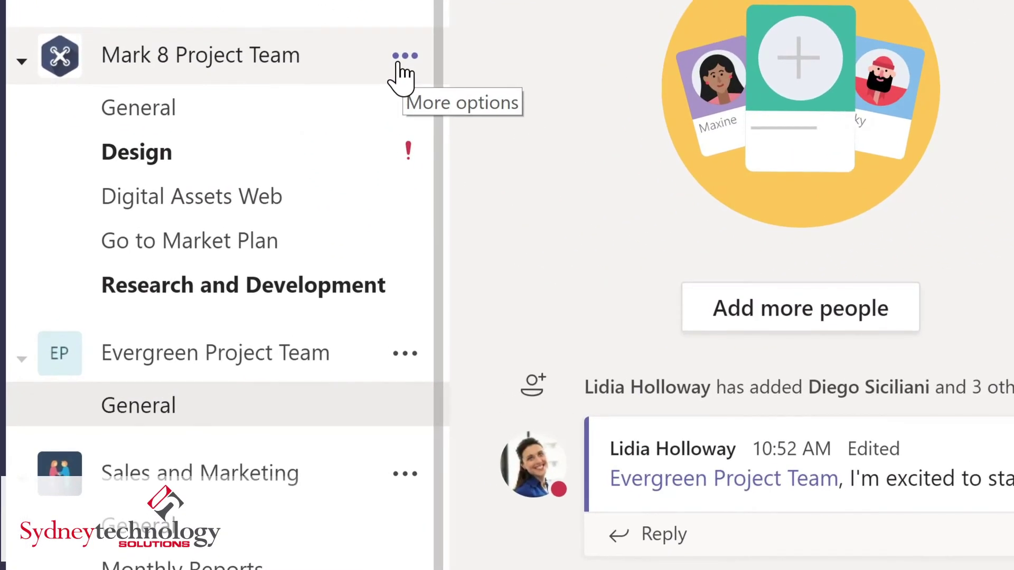
- Open the management page of the Mark 8 Project Team and review its members and guests, channels and analytics
left_click(405, 55)
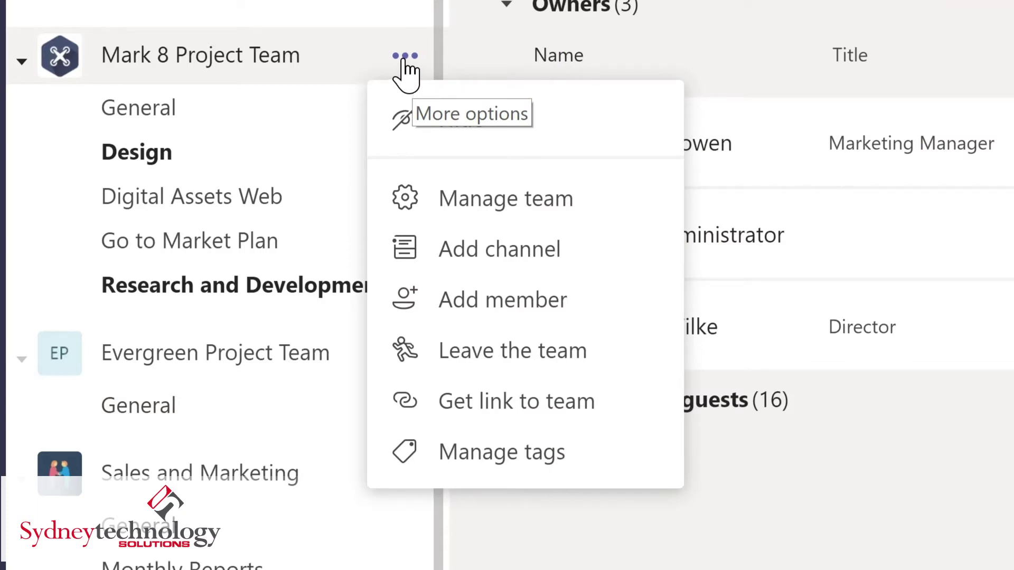
left_click(494, 208)
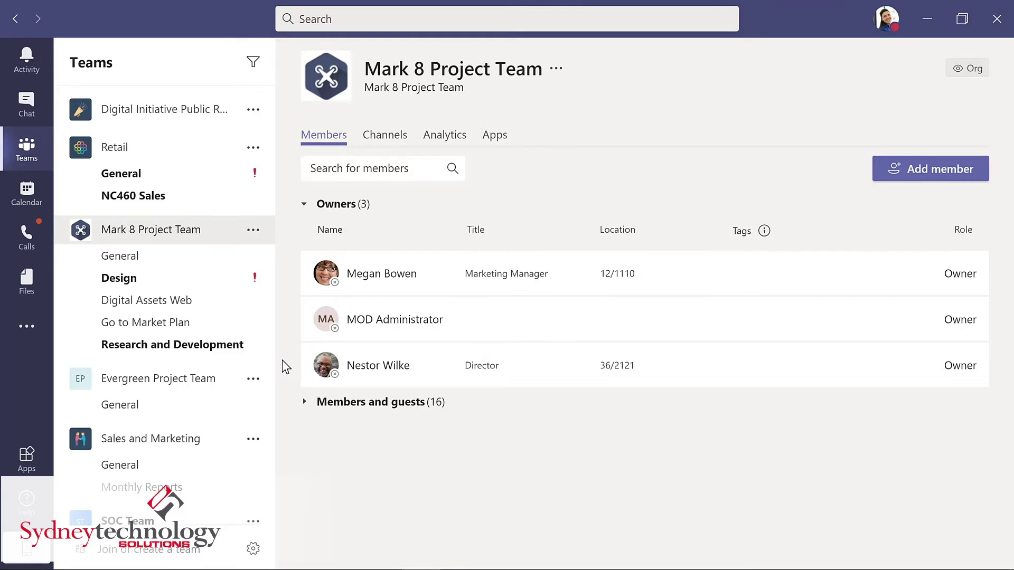
left_click(345, 408)
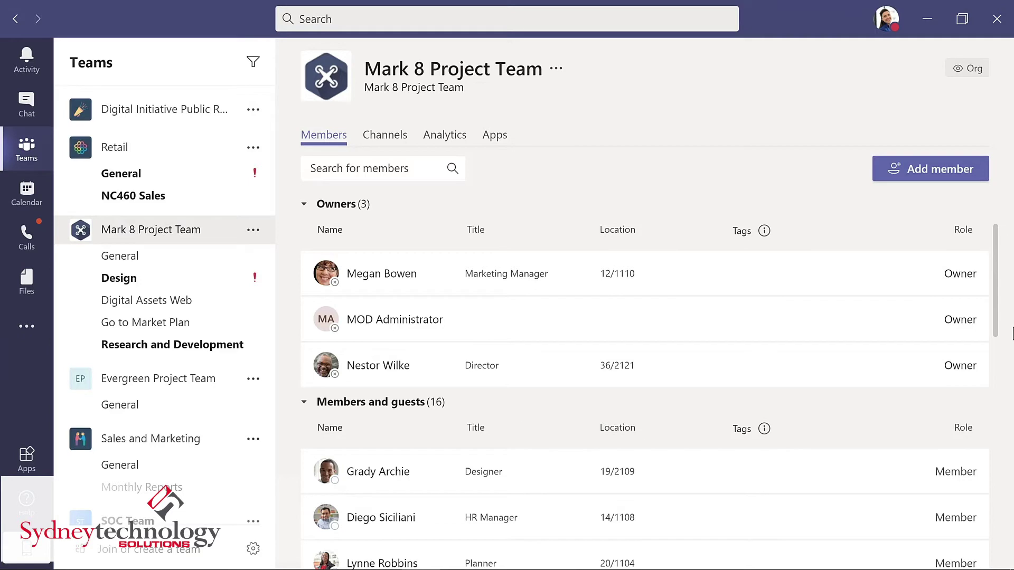
scroll(1007, 366, "down", 3)
scroll(1009, 422, "down", 4)
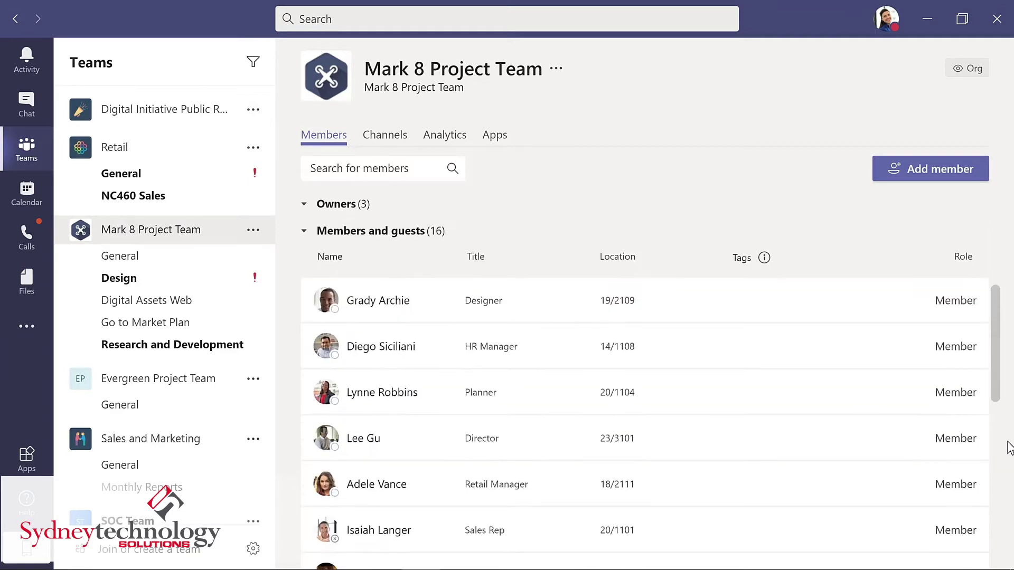
scroll(1004, 544, "down", 5)
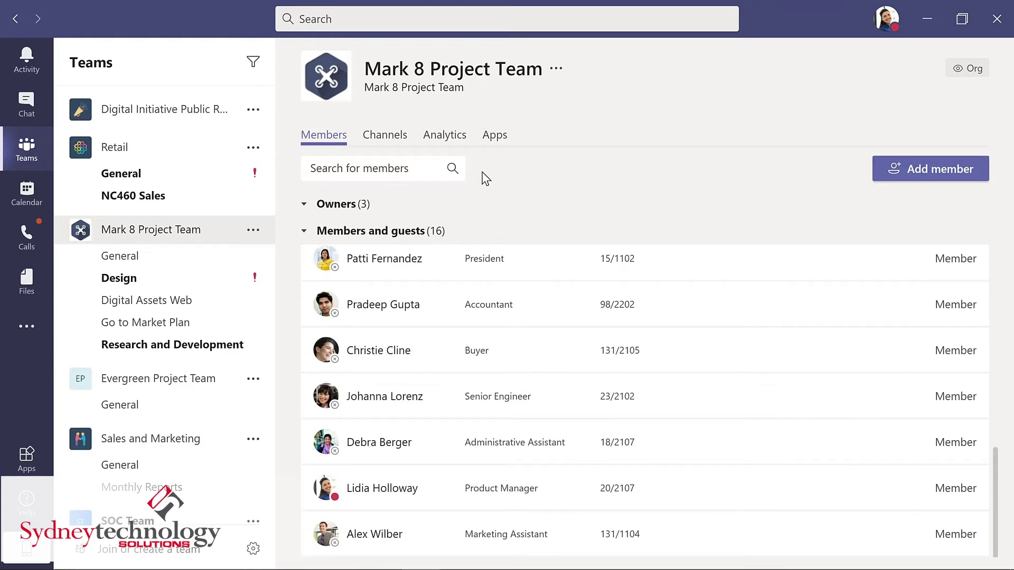
left_click(386, 141)
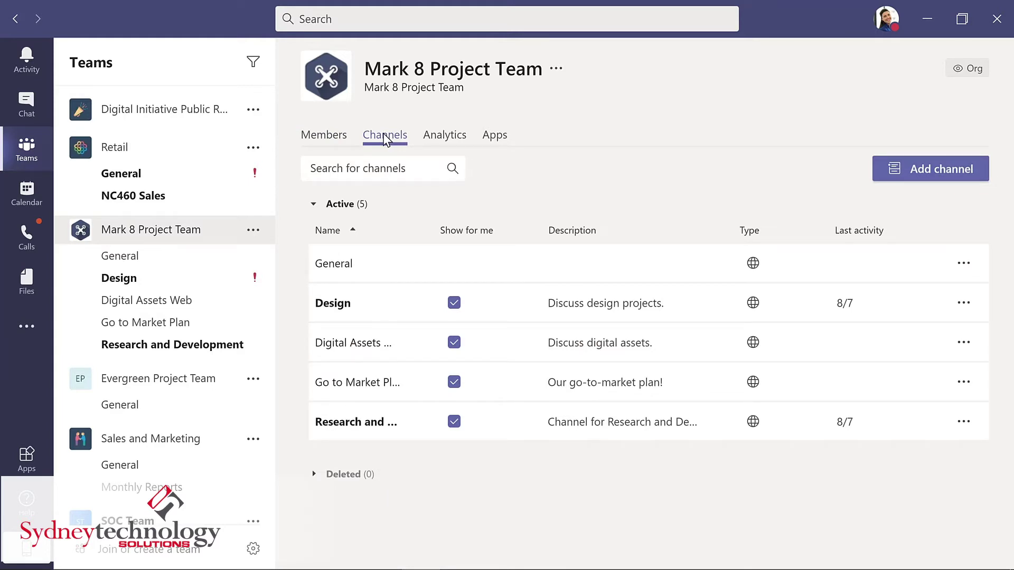
left_click(445, 139)
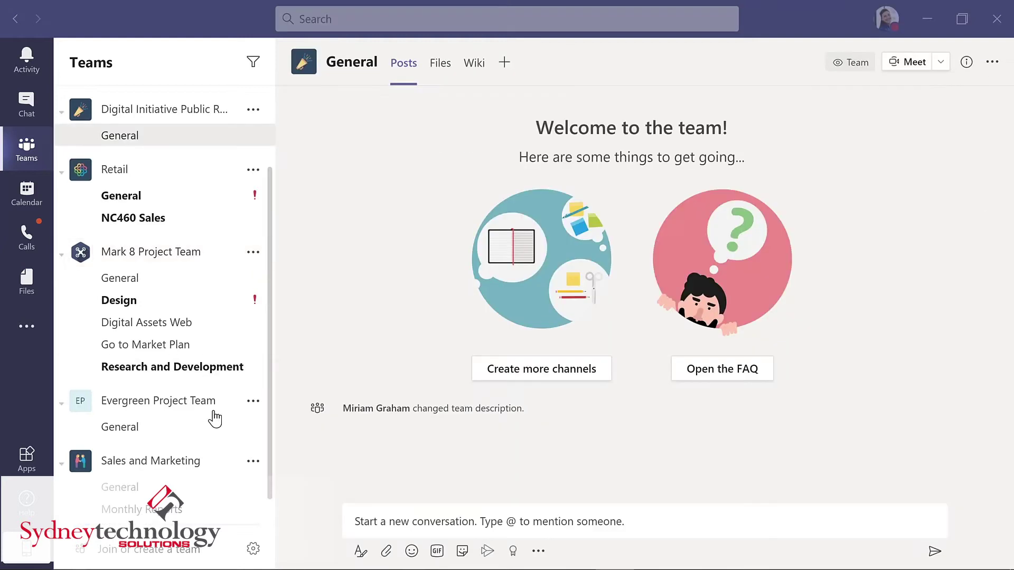
- Add the director to the Evergreen Project Team with the Member role
left_click(253, 407)
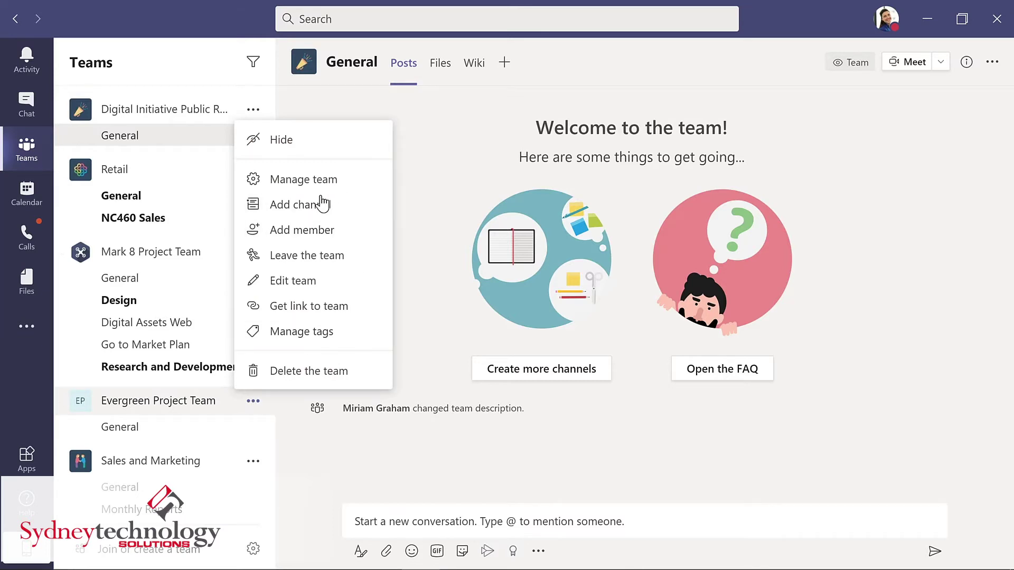
left_click(299, 232)
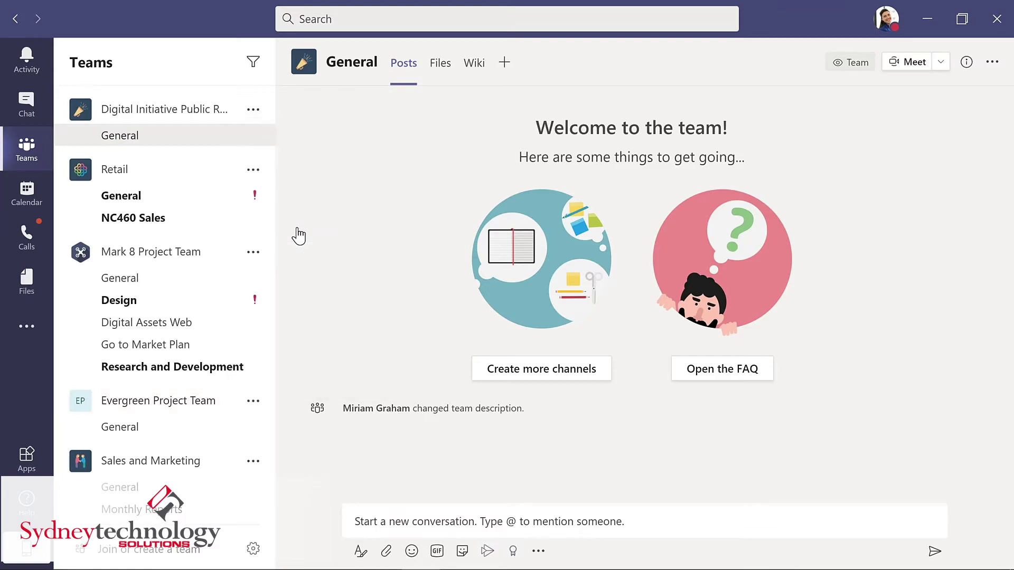
type("nestor")
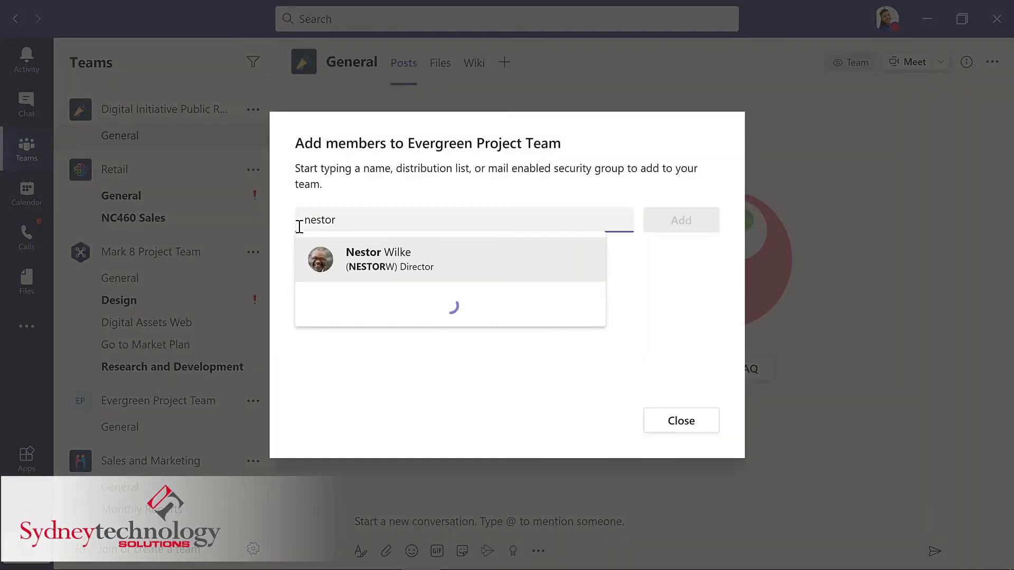
key("Return")
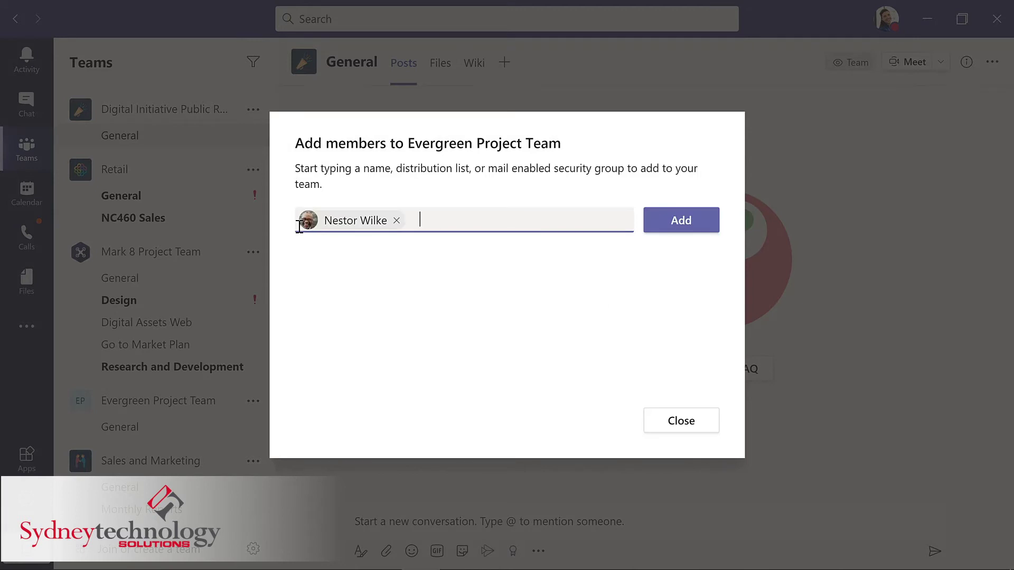
left_click(688, 228)
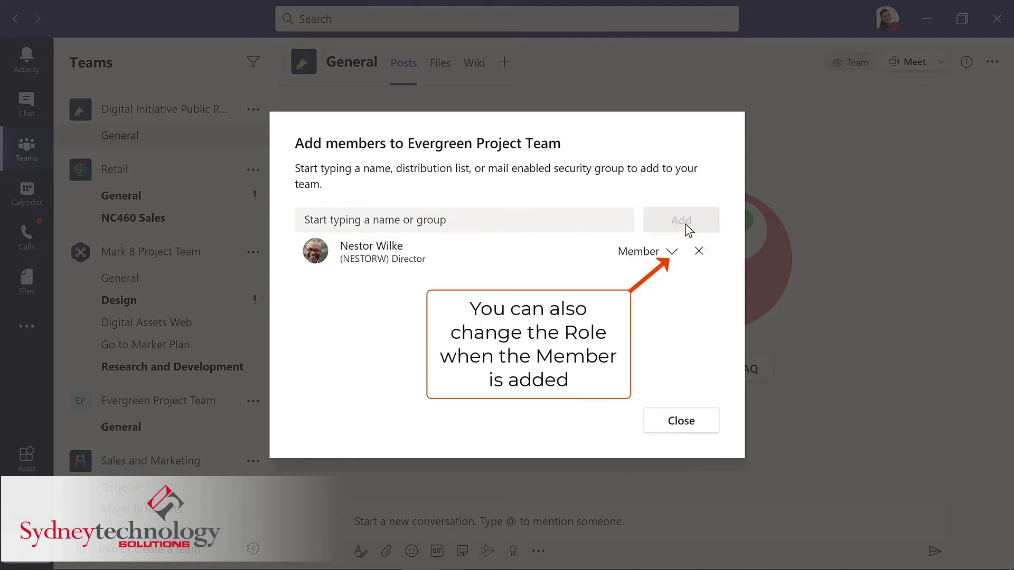
left_click(678, 414)
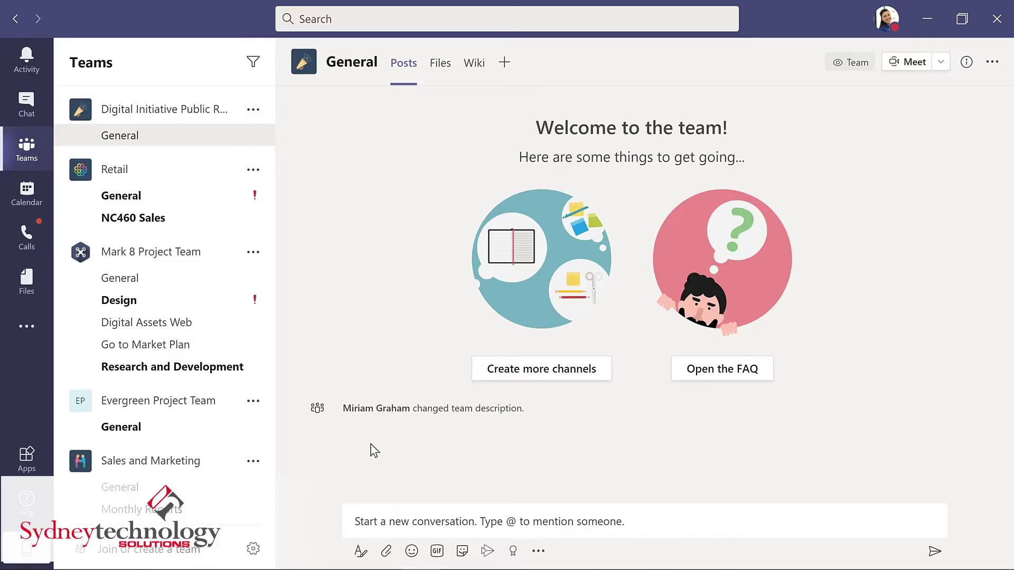
- Change the newly added director's role in the Evergreen Project Team to Owner
left_click(253, 403)
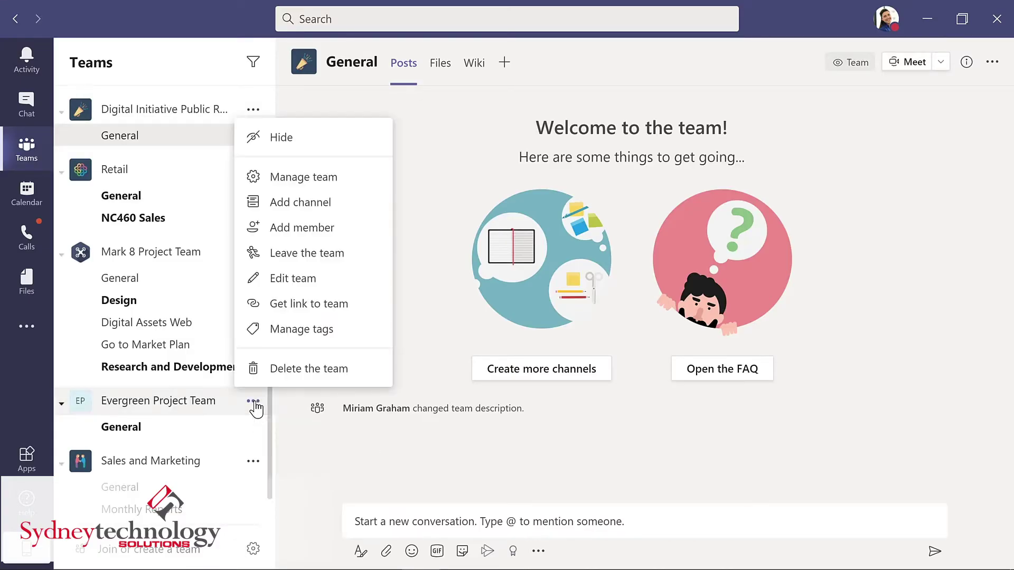
left_click(312, 178)
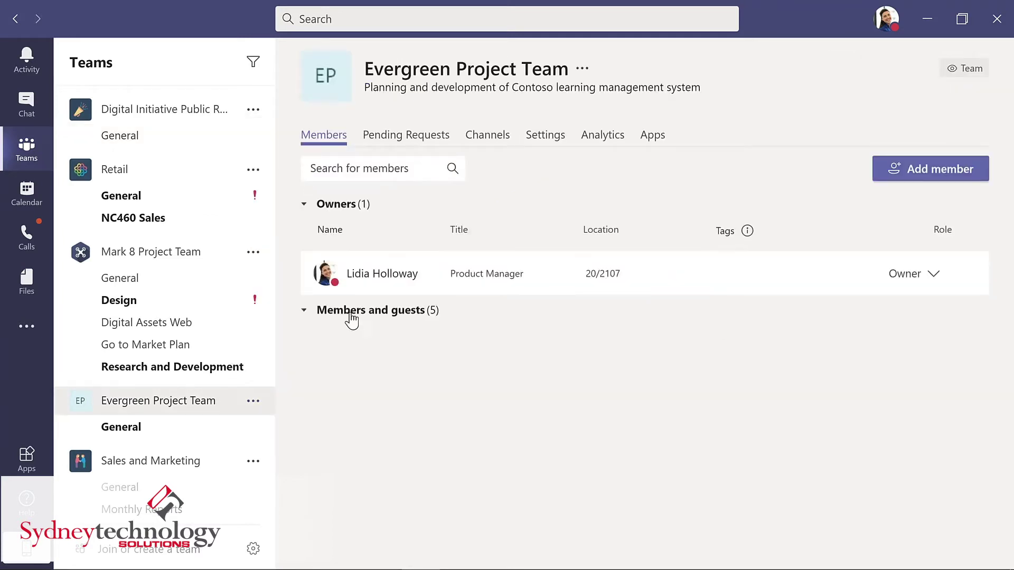
left_click(351, 314)
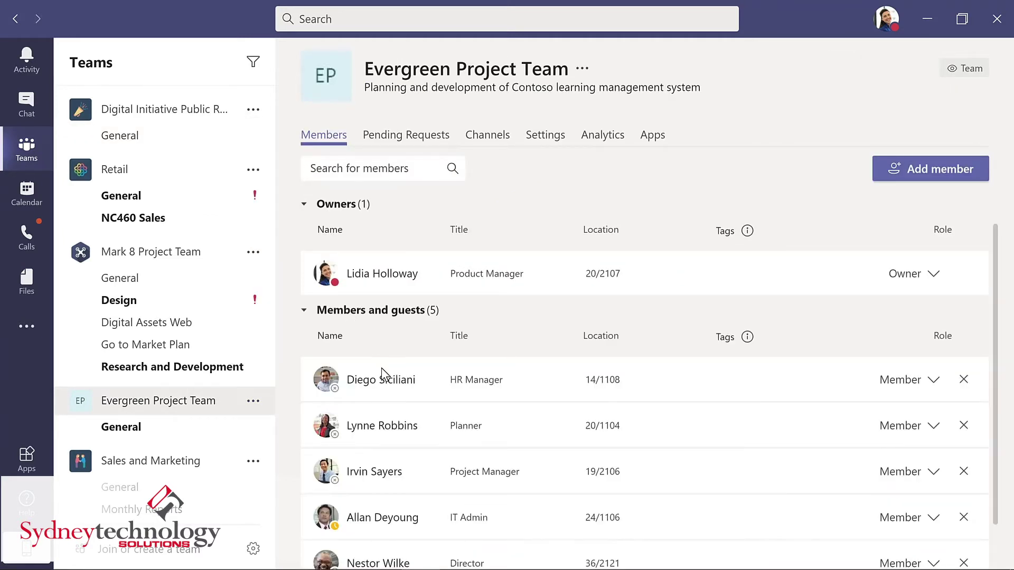
scroll(388, 385, "down", 1)
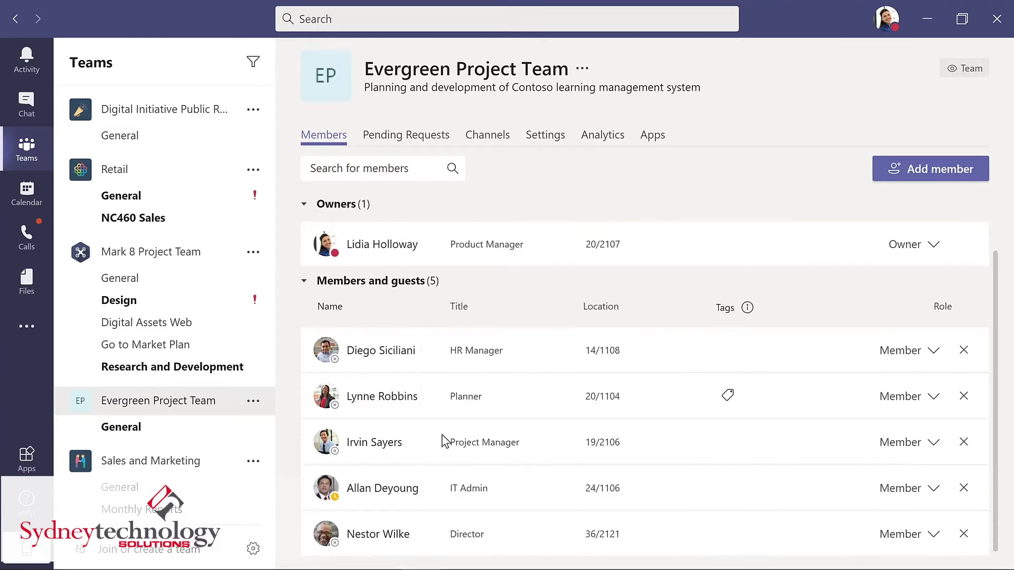
left_click(933, 536)
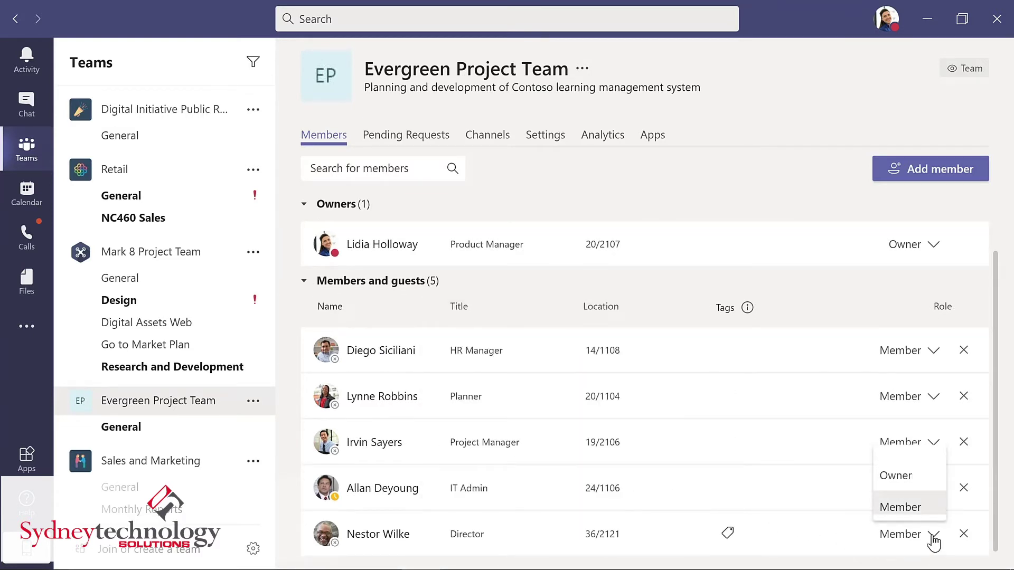
left_click(902, 477)
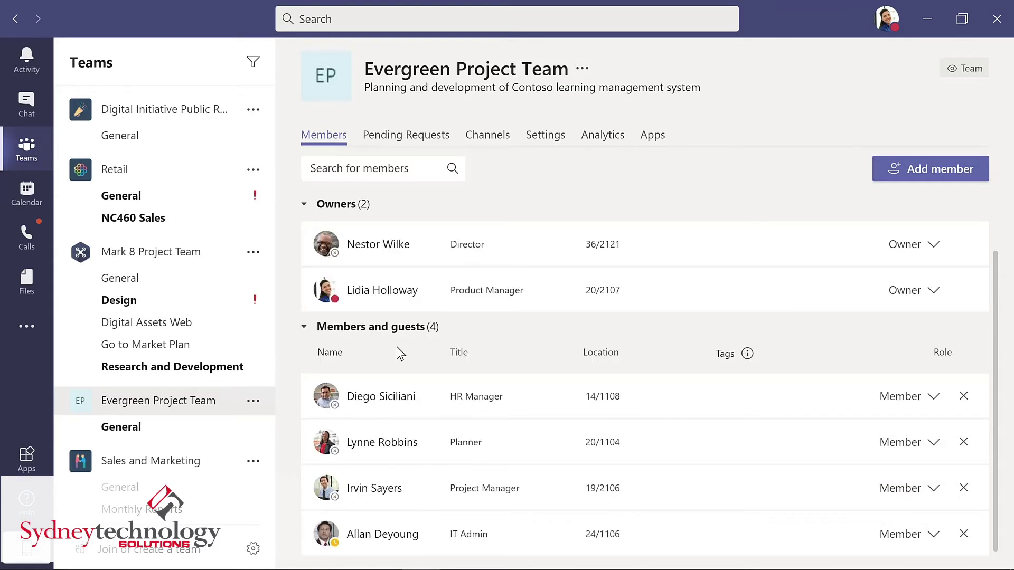
- Start a formatted post in the Evergreen Project Team's General channel and set its type to Announcement
left_click(136, 426)
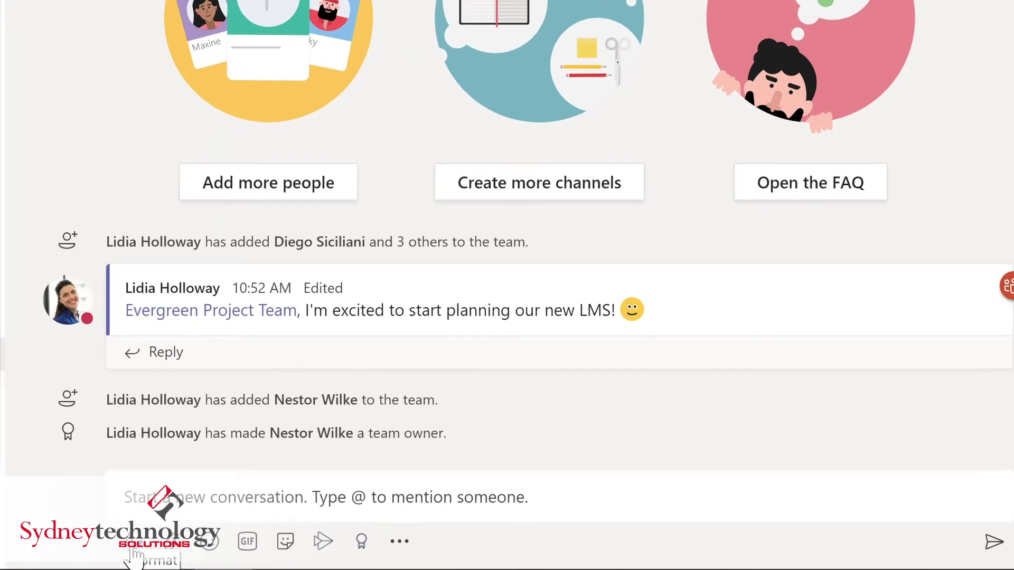
left_click(133, 552)
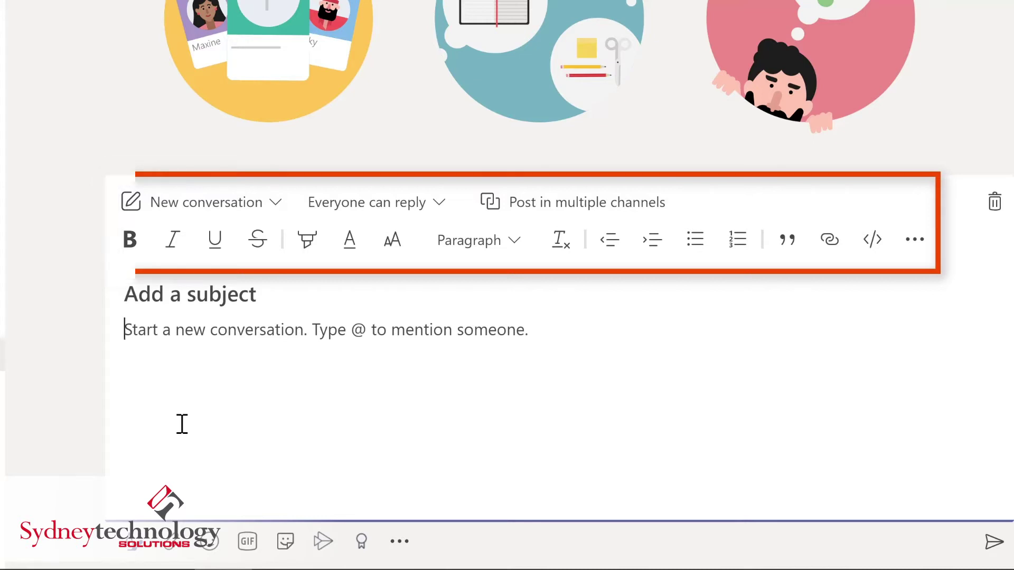
left_click(276, 206)
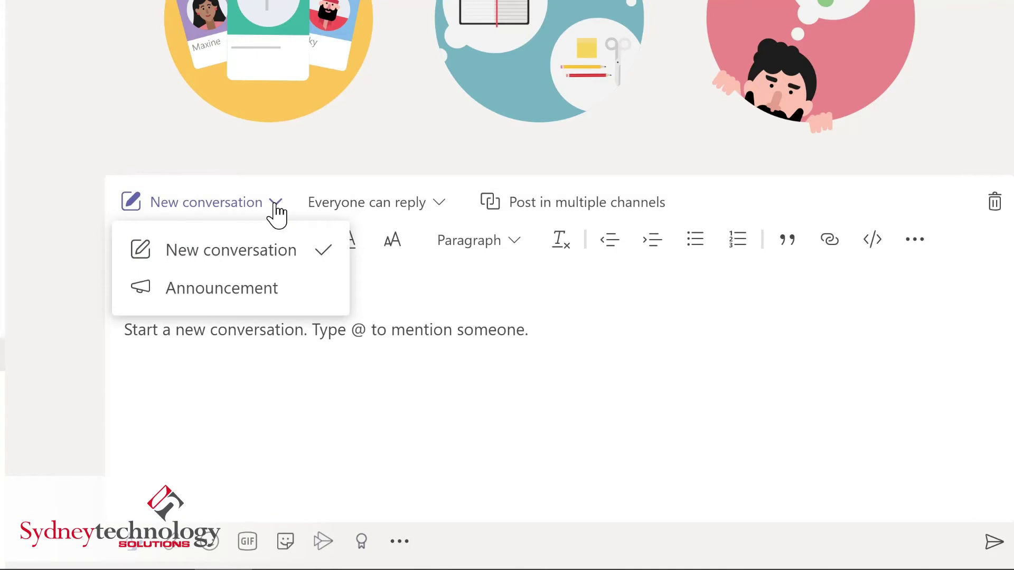
left_click(233, 289)
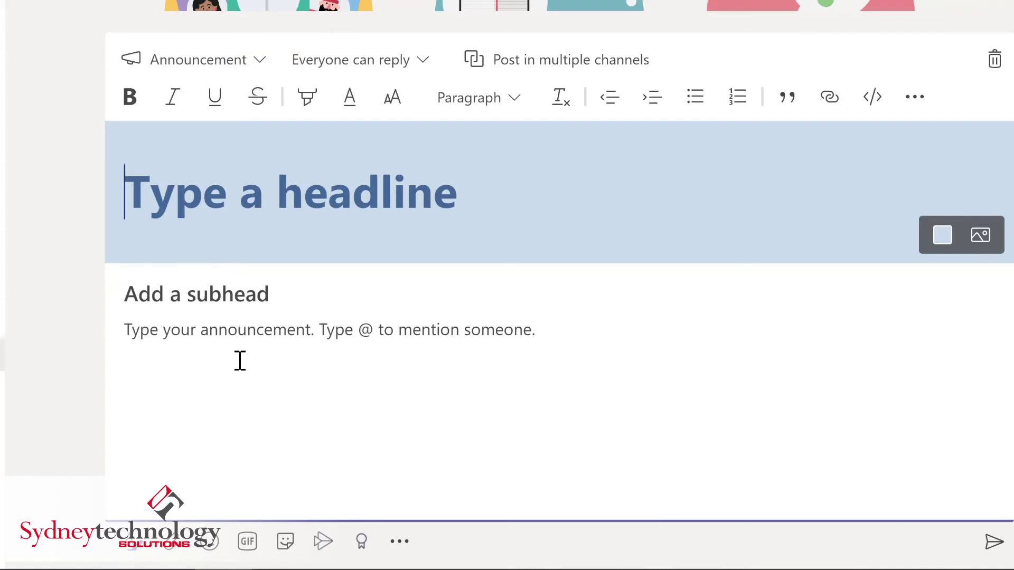
- Give the announcement a "Welcome" headline with the new director's first name and an exclamation mark, on a dark teal background
type("Welcome Nestor!")
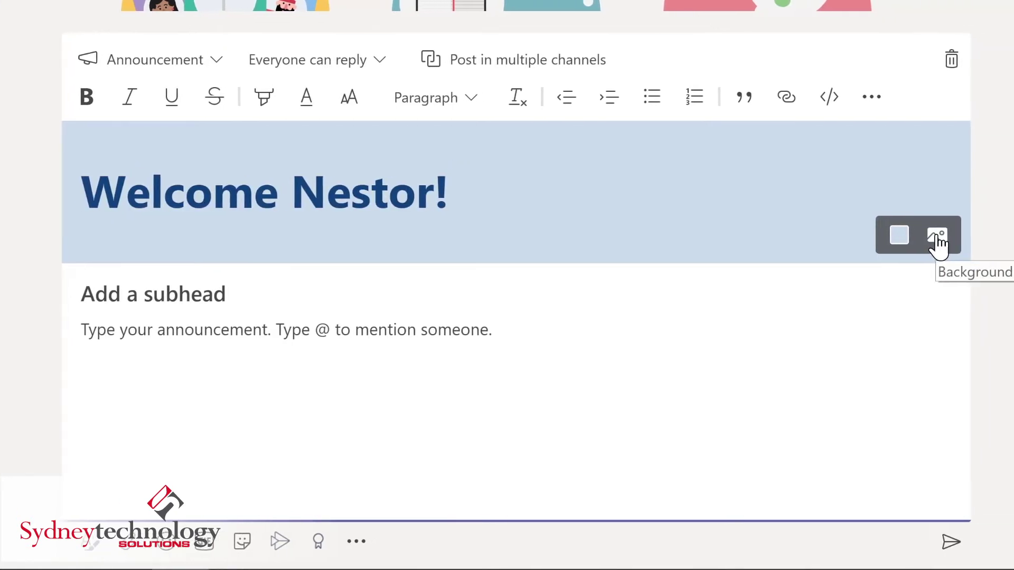
left_click(887, 236)
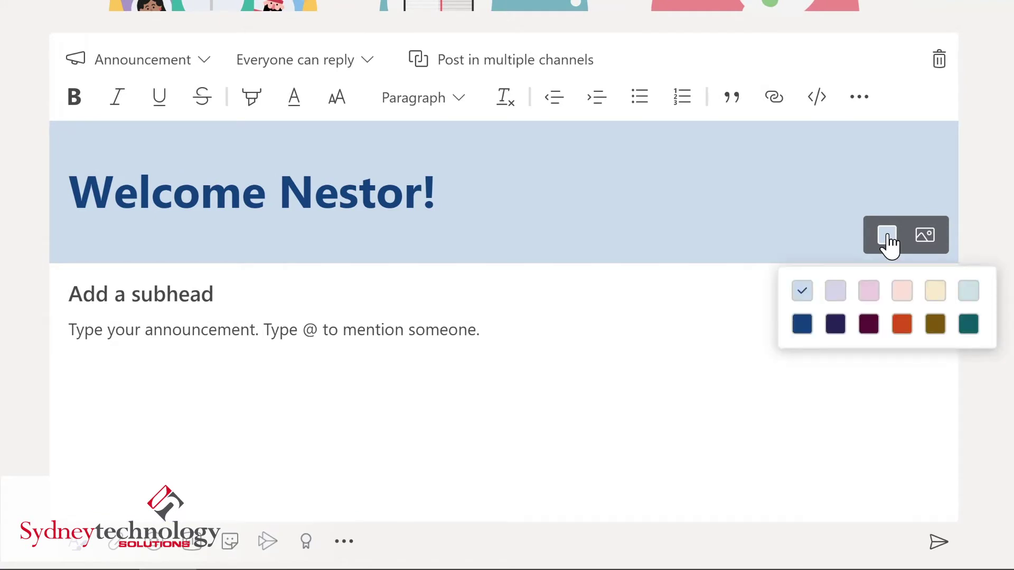
left_click(969, 324)
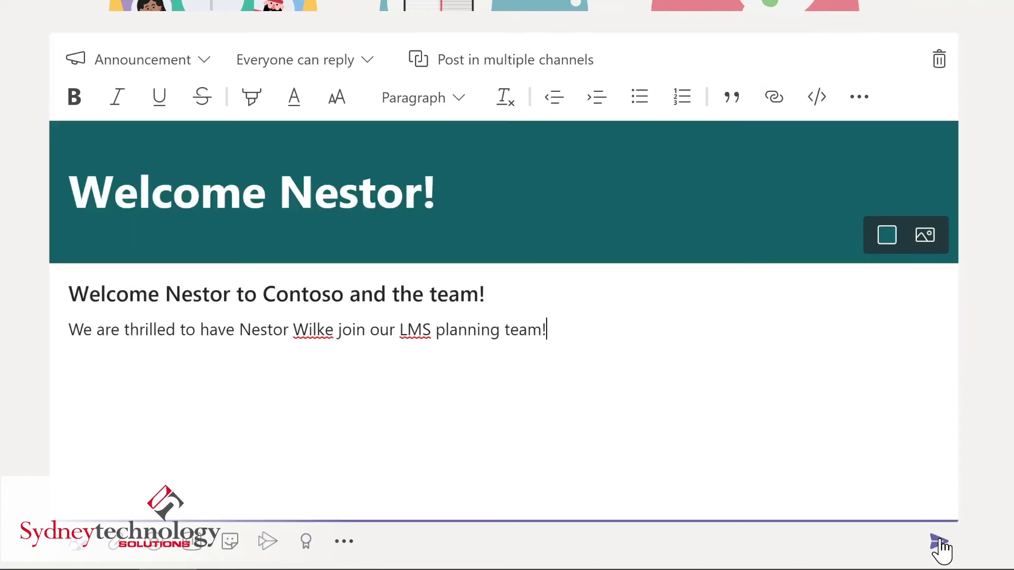
- Post the finished welcome announcement in the Evergreen Project Team's General channel
left_click(939, 544)
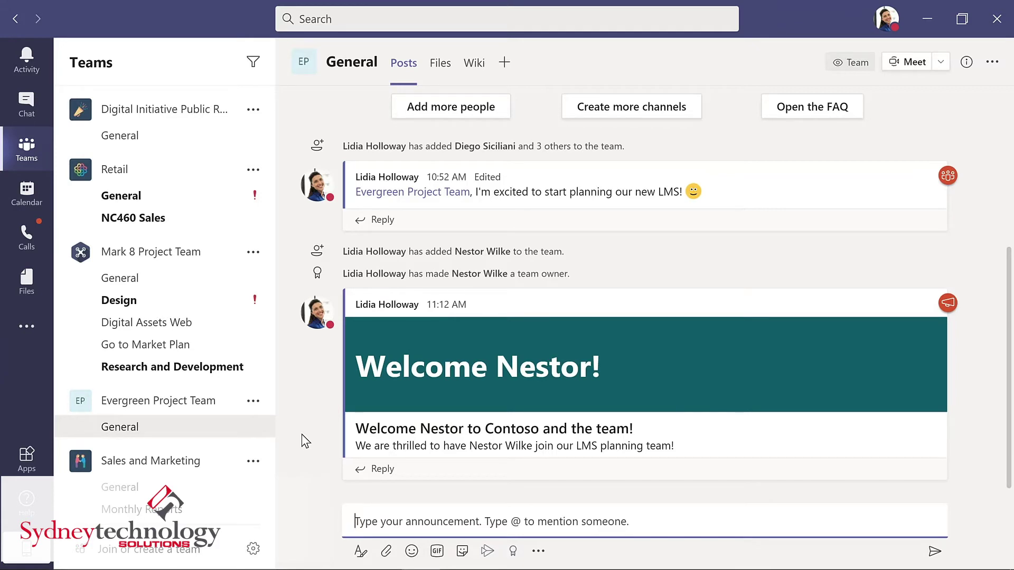
- Start a new channel in the Evergreen Project Team named Design with the description "Design and planning of LMS"
left_click(254, 402)
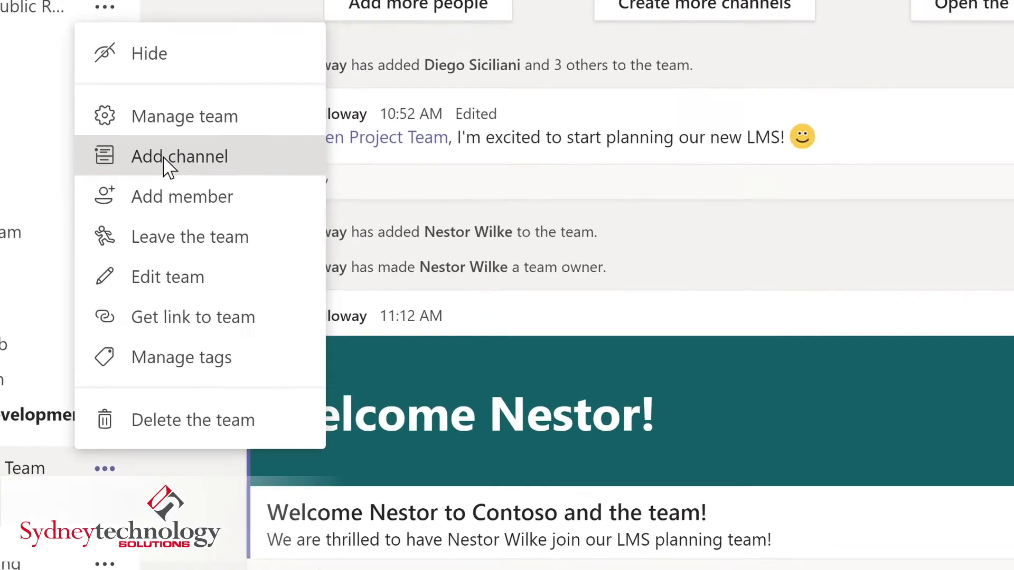
left_click(288, 206)
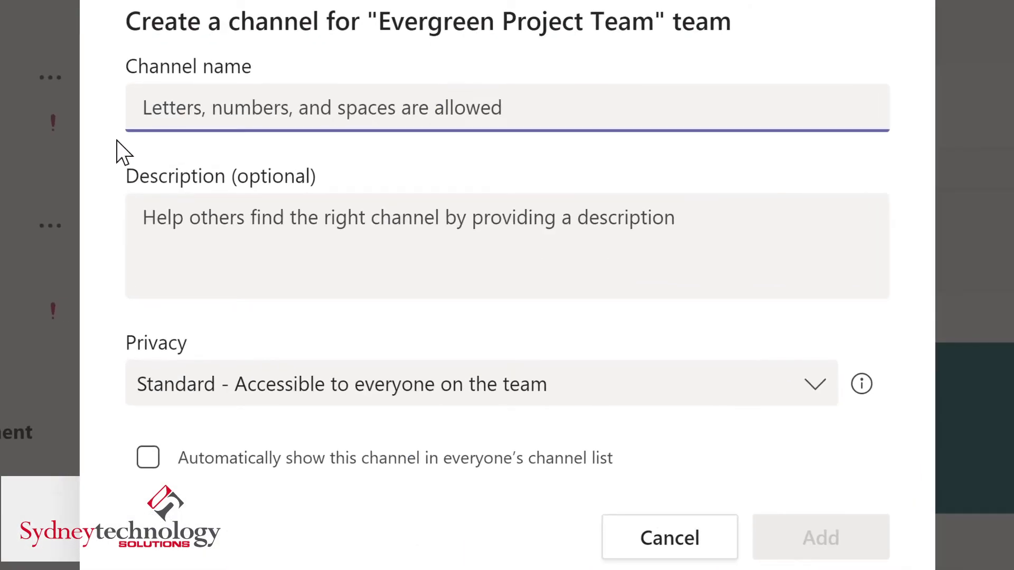
type("D")
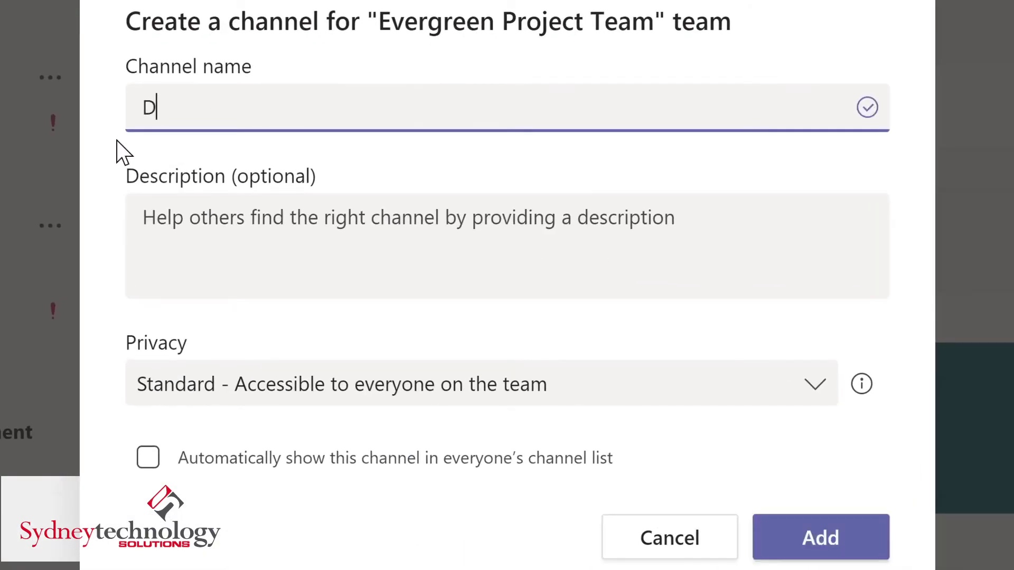
type("esign")
left_click(160, 217)
type("Design and planning of LMS")
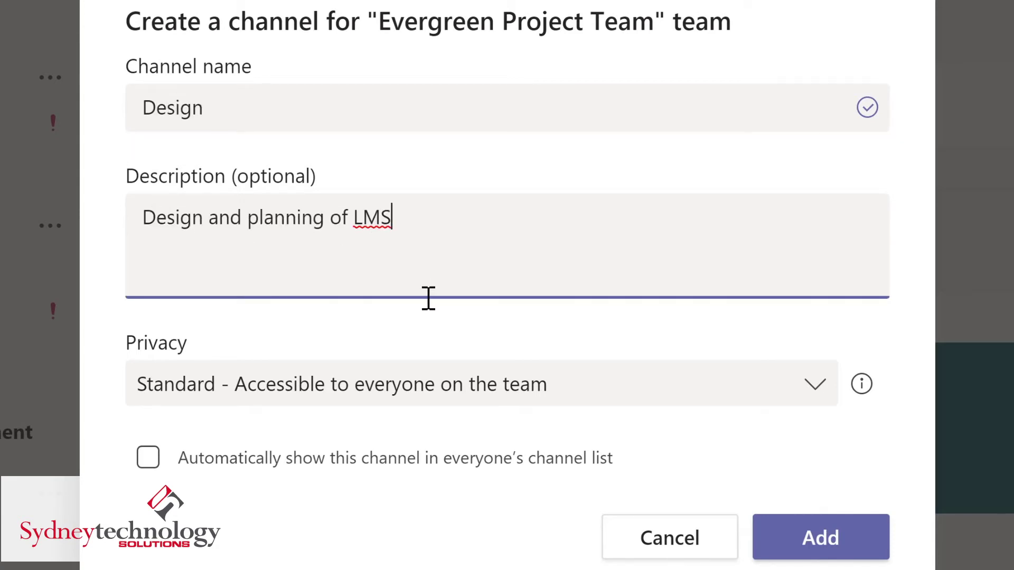
- Keep the Design channel's privacy as Standard, show it automatically in everyone's channel list, and create the channel
left_click(818, 395)
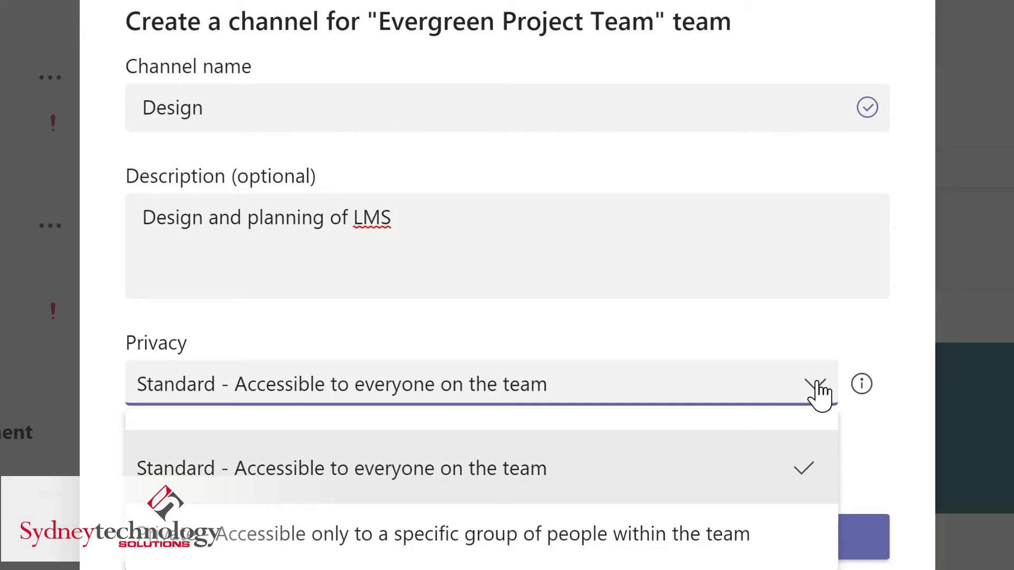
left_click(774, 331)
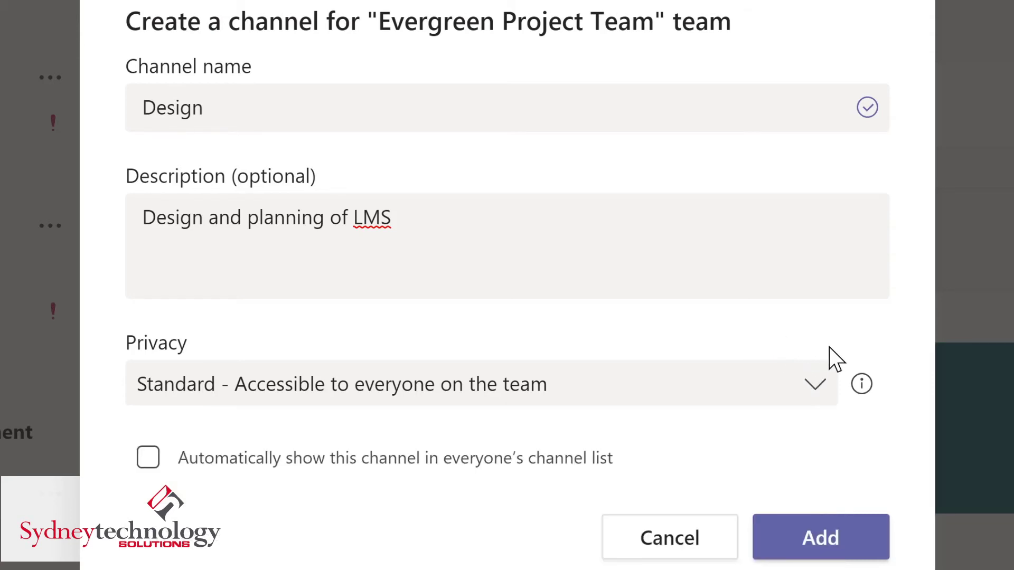
left_click(148, 460)
left_click(833, 534)
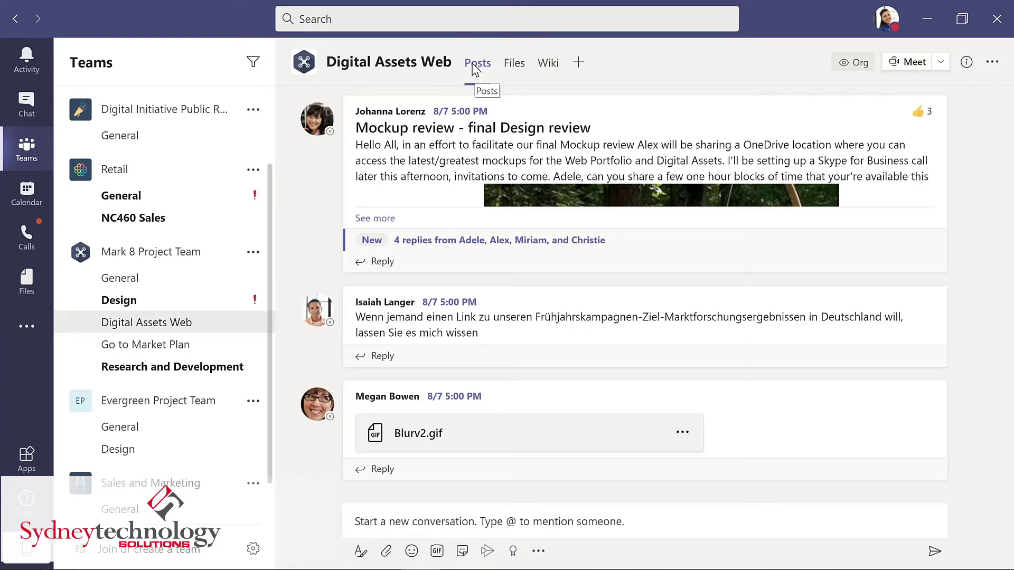
- Examine the Digital Assets Web channel's files, the open options for Product Launch.pptx, and the channel's wiki
left_click(515, 64)
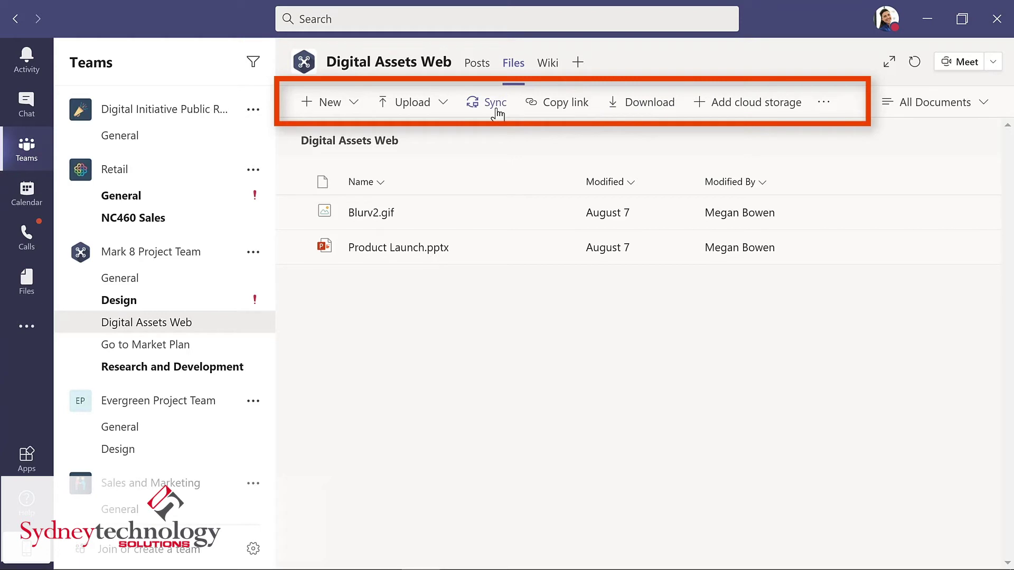
left_click(556, 249)
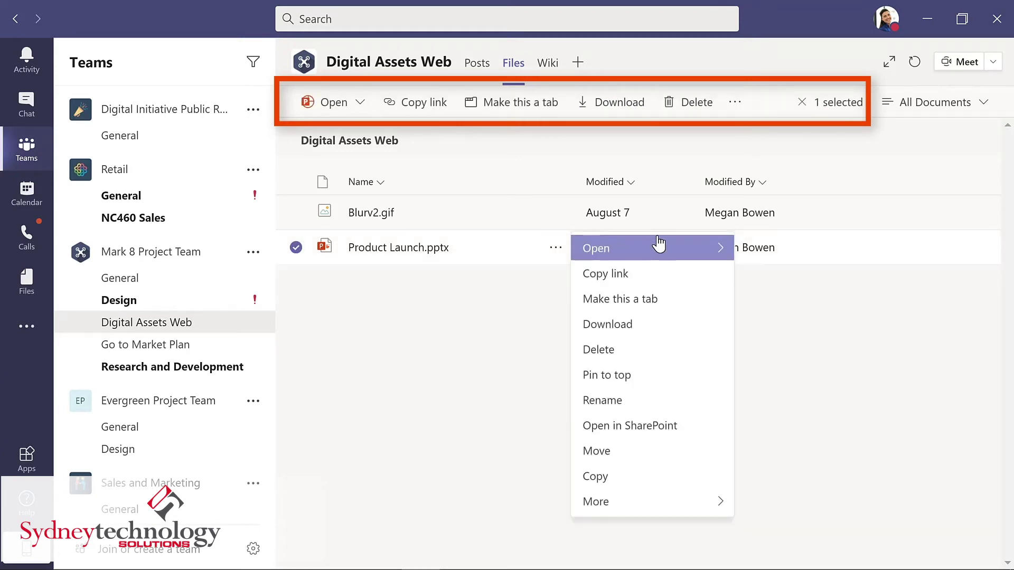
mouse_move(719, 254)
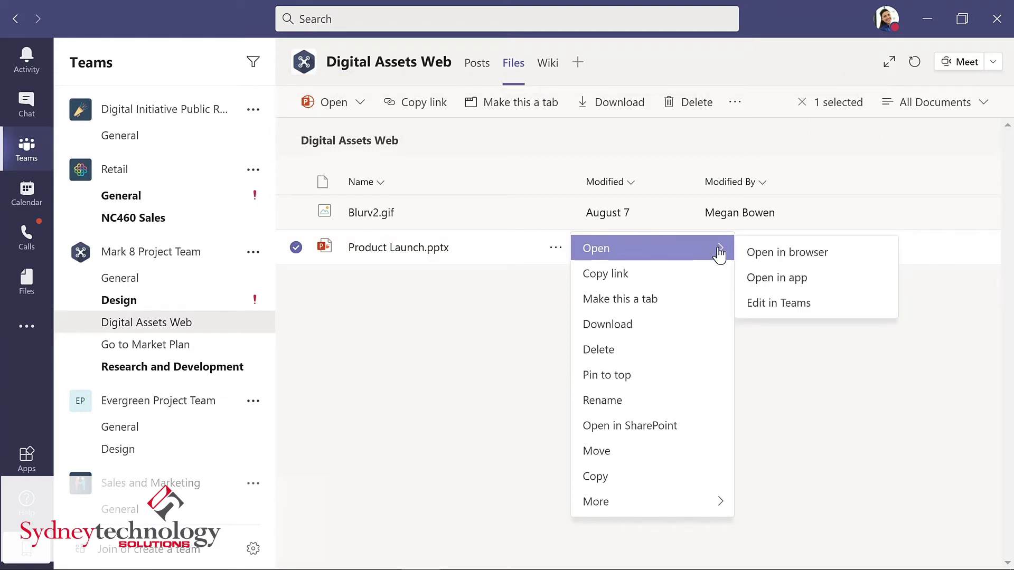
left_click(544, 140)
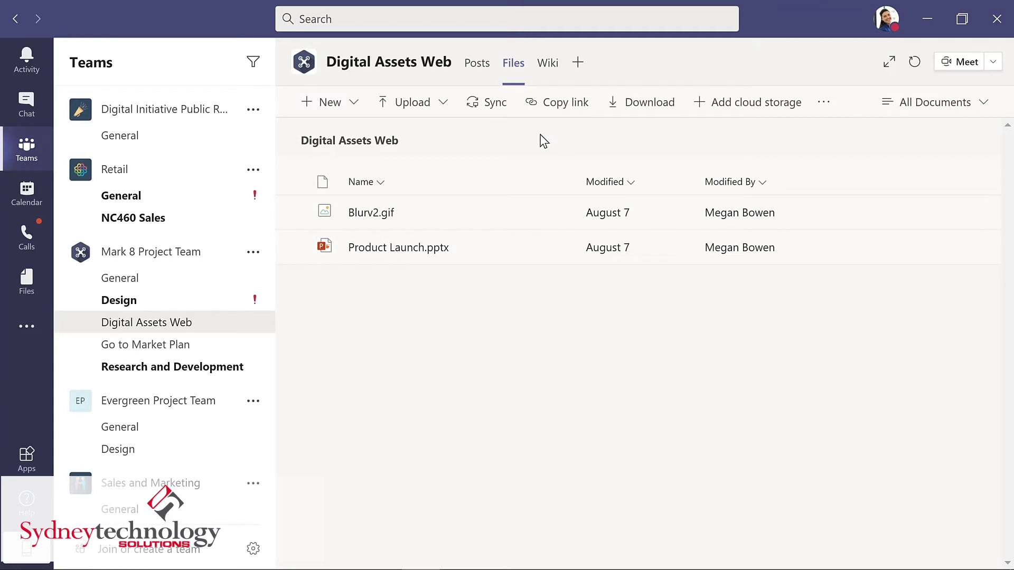
left_click(547, 66)
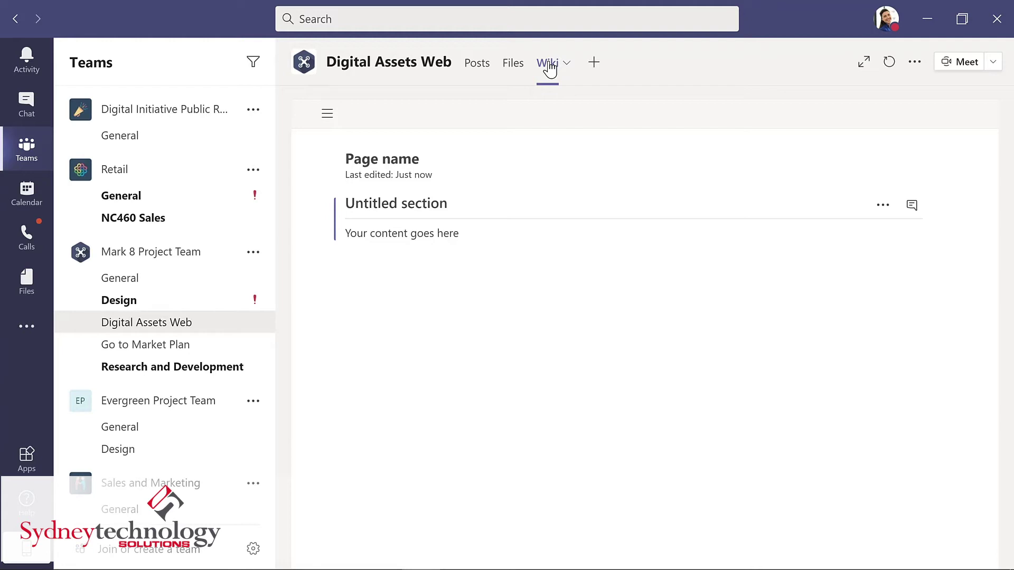
- View the Usability Priorities document in the Mark 8 Project Team's Design channel and look at the options for adding a tab
left_click(118, 299)
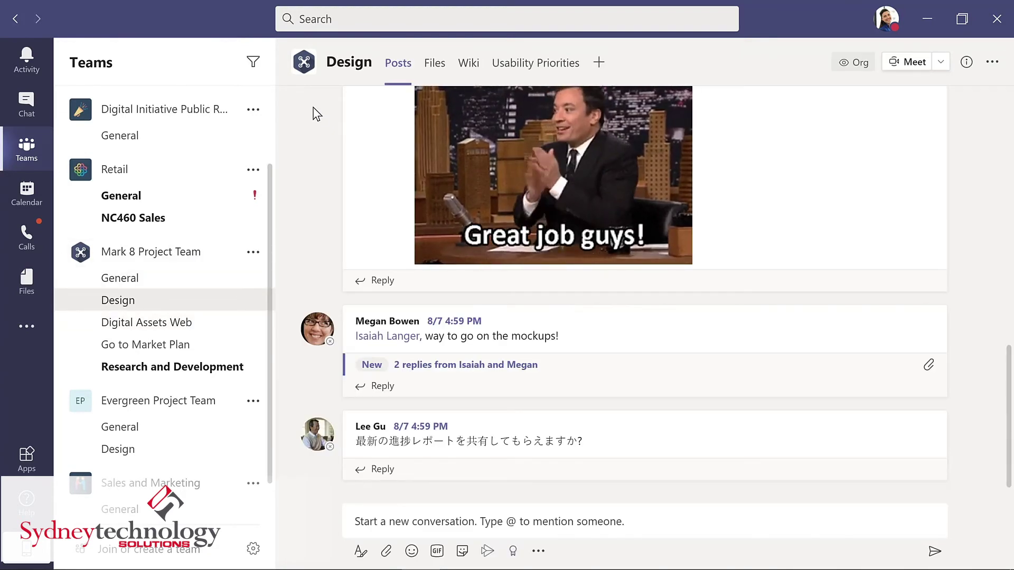
left_click(534, 66)
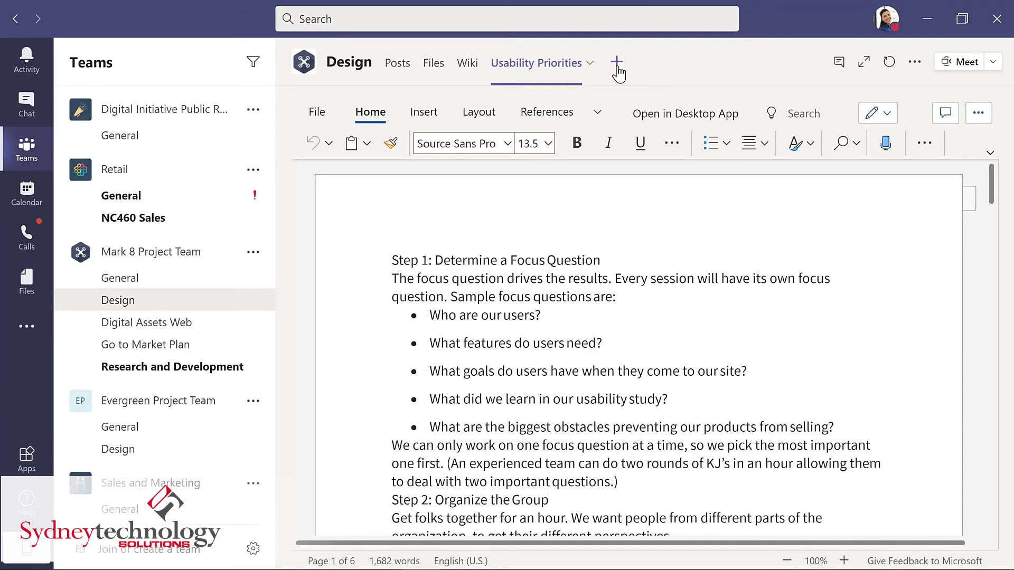
left_click(617, 64)
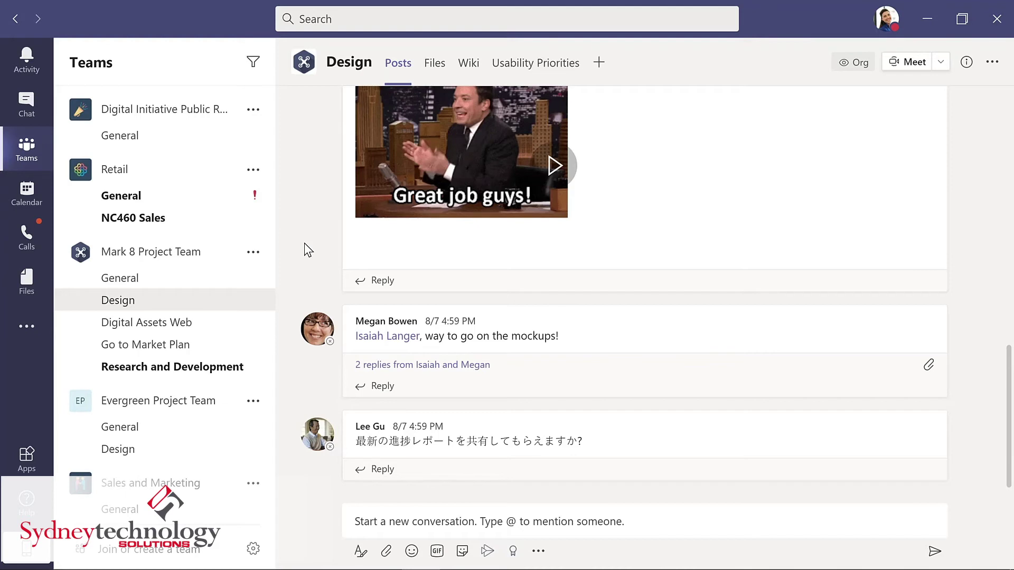
- Reply "Great job with a tight deadline!" to the "way to go on the mockups!" post in the Design channel
left_click(382, 390)
type("Great job with")
type("a ")
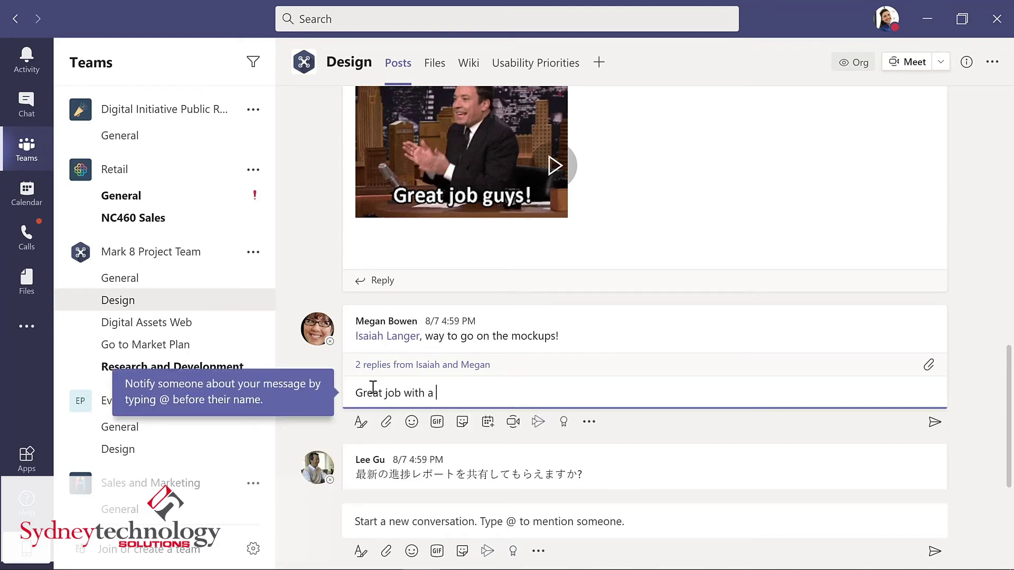
type("tight deadline!")
key("Return")
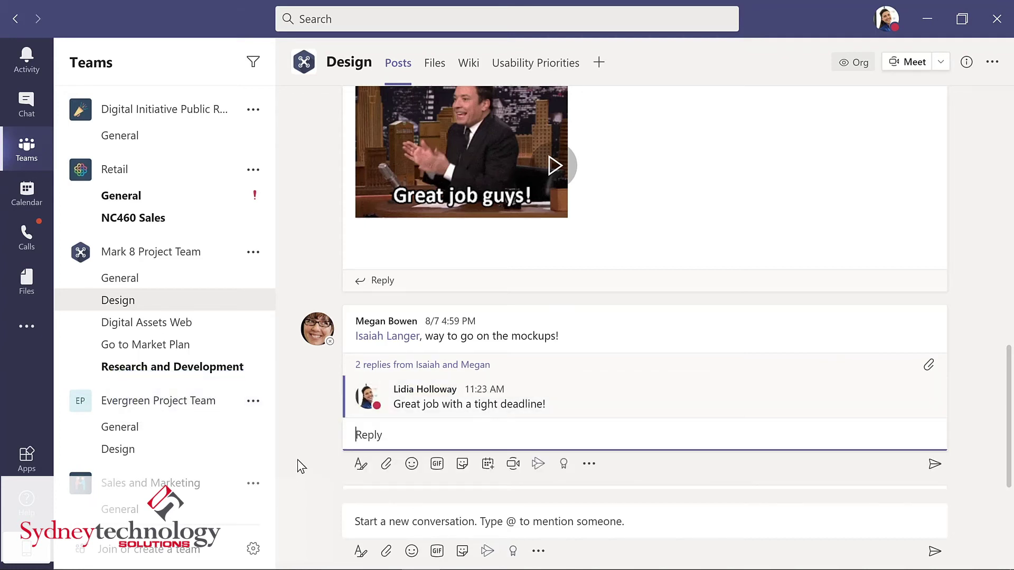
- Start a new conversation in the Design channel and attach Contoso Marketing Principles-2021.pptx from the computer
left_click(365, 524)
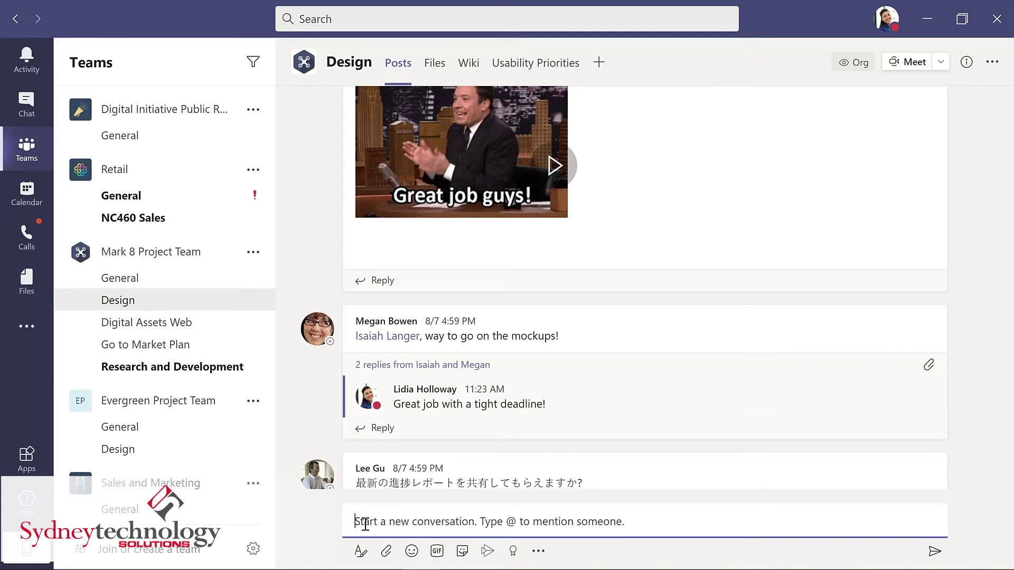
left_click(386, 550)
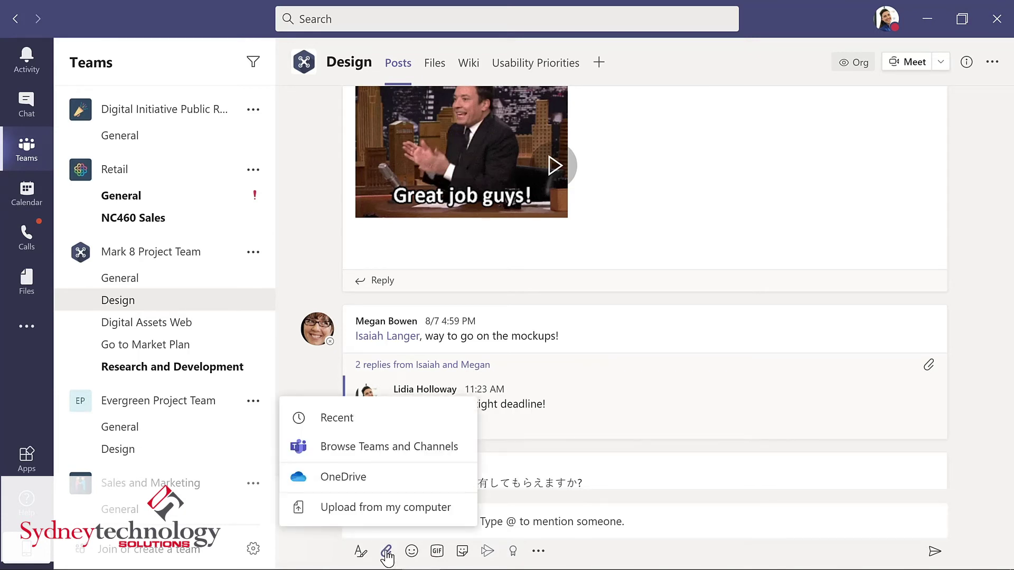
left_click(385, 508)
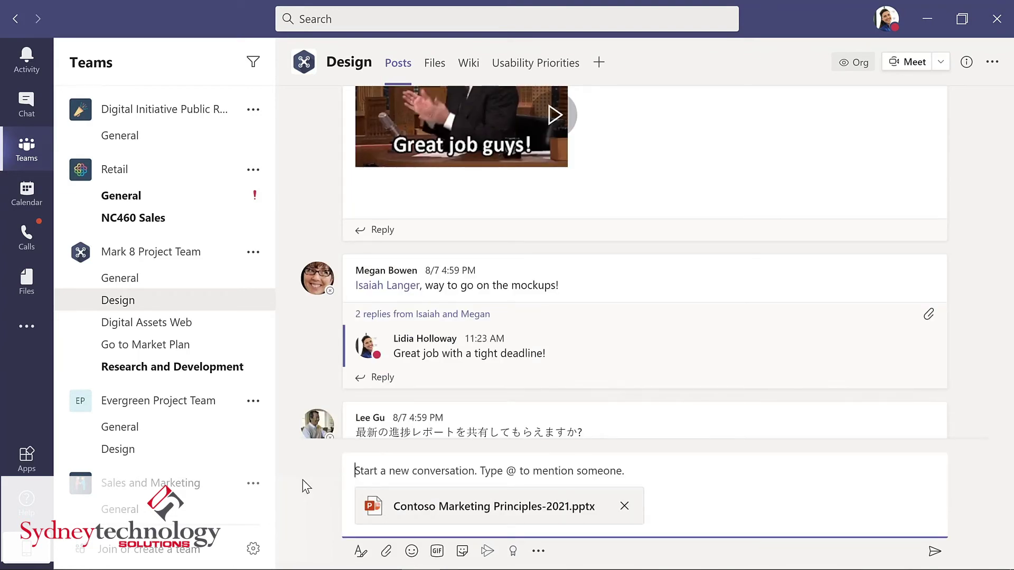
- Mention the Design channel, add ", please review this presentation for our upcoming meeting." and send the post
type("@")
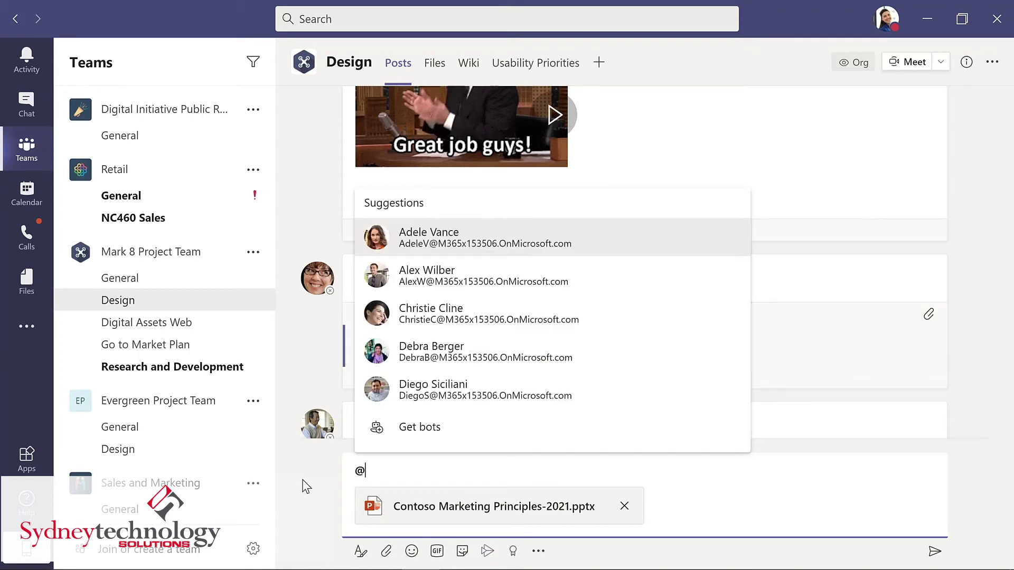
type("chann")
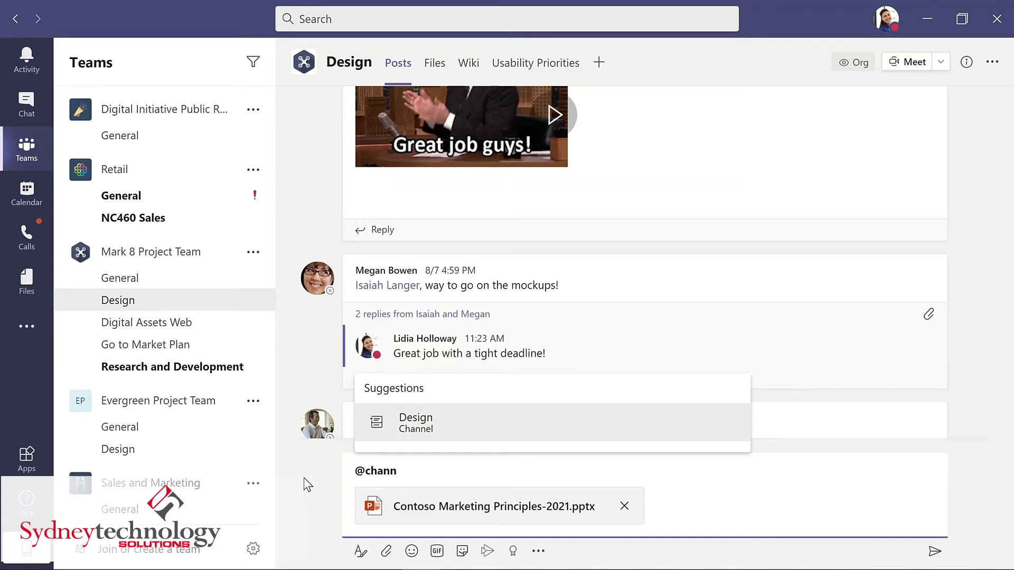
left_click(427, 425)
type(", please review this presentation for our upcoming meeting.")
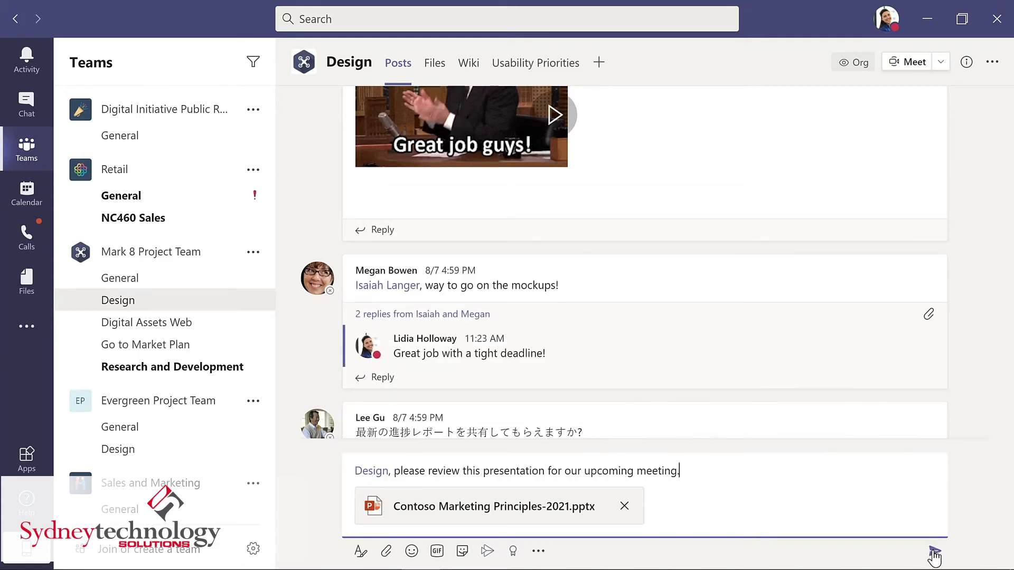
left_click(934, 551)
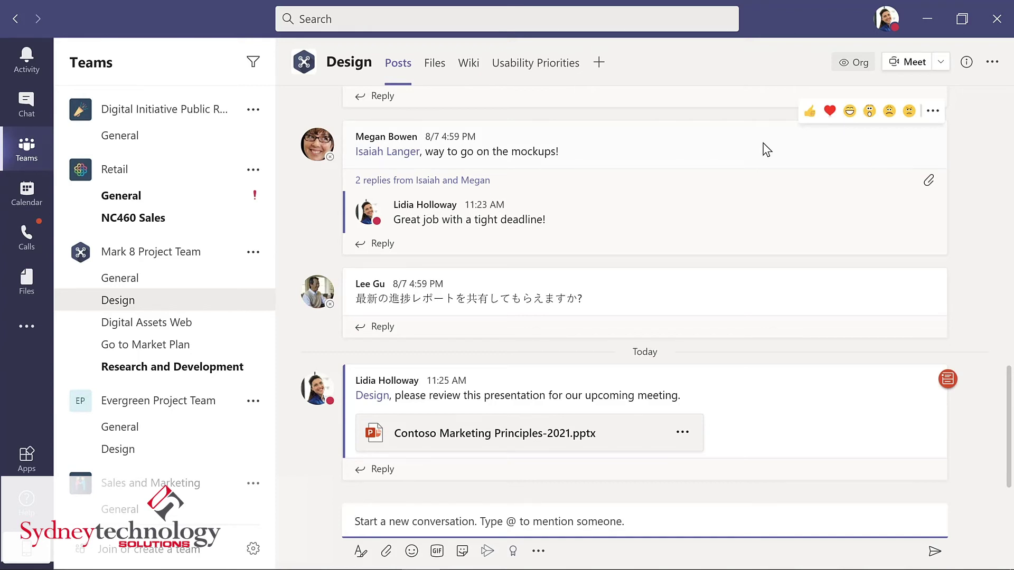
- React with a heart to the "way to go on the mockups!" post and view its additional message options
left_click(830, 113)
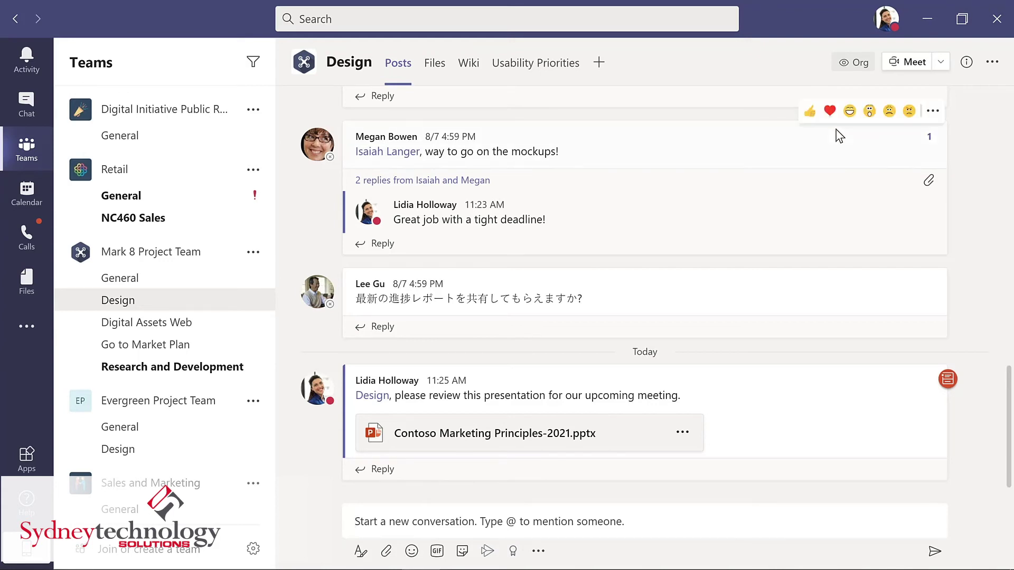
left_click(932, 114)
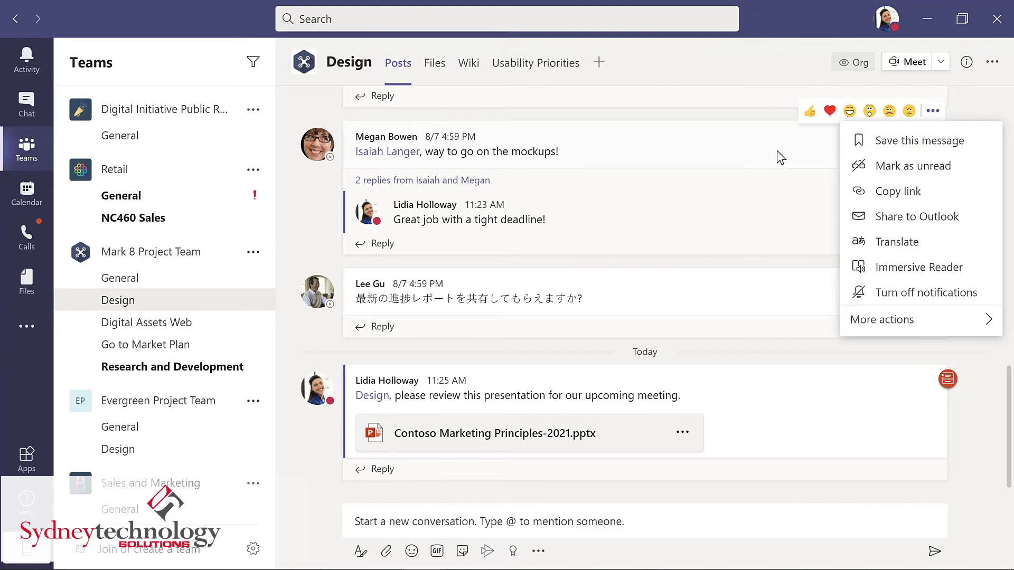
left_click(619, 152)
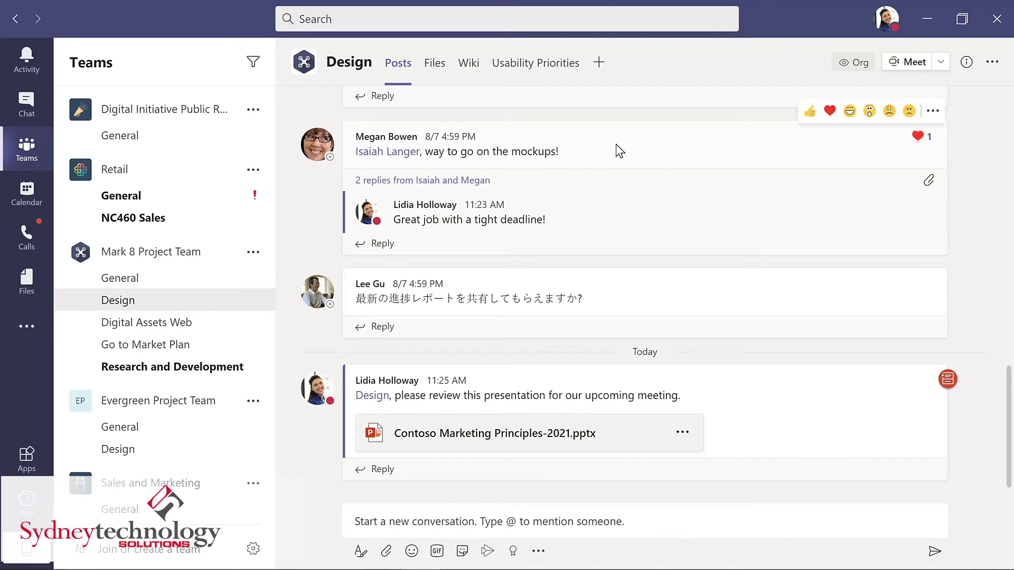
- Start a new private chat and add the IT Admin as its recipient
left_click(27, 106)
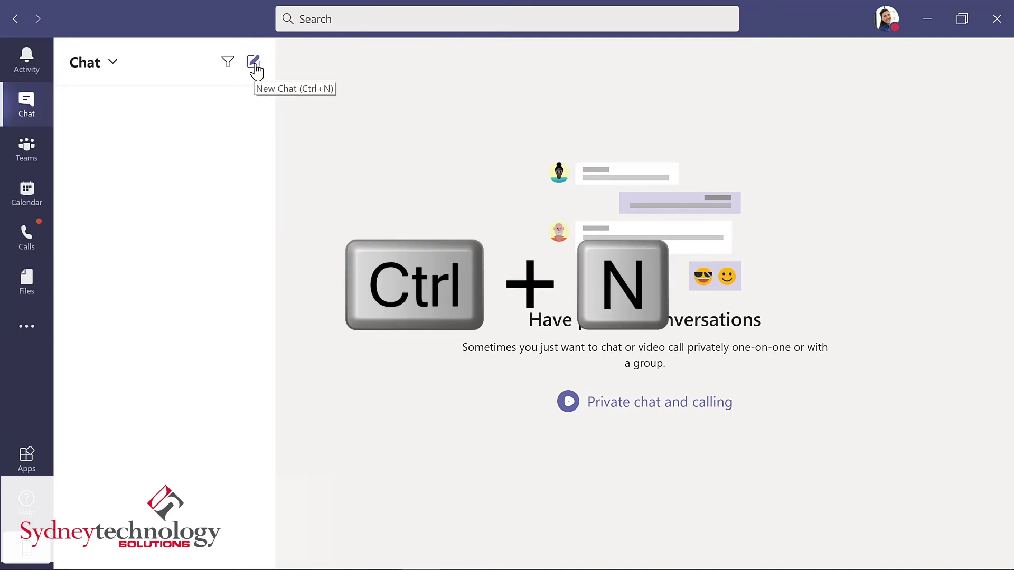
key("ctrl+n")
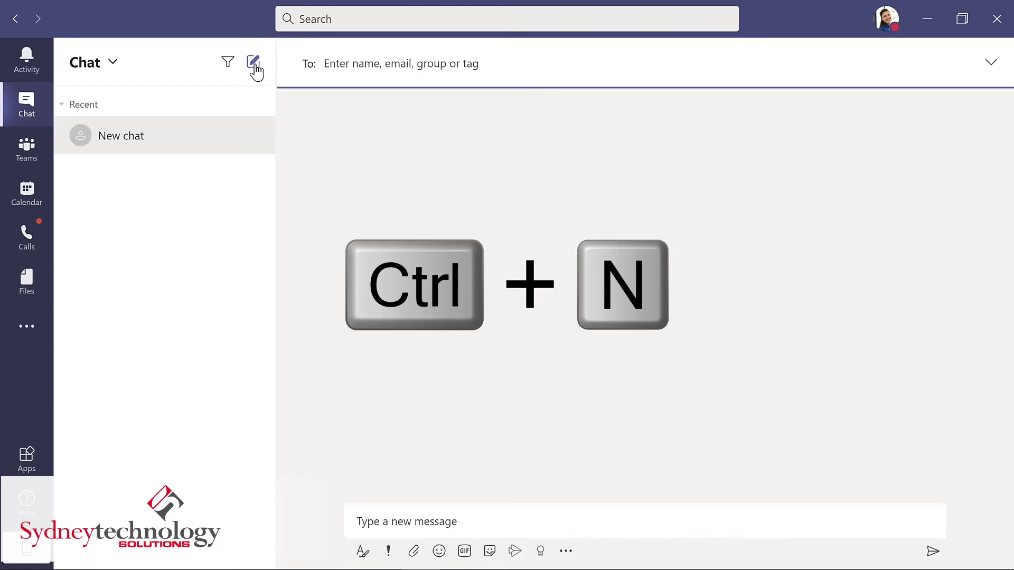
type("all")
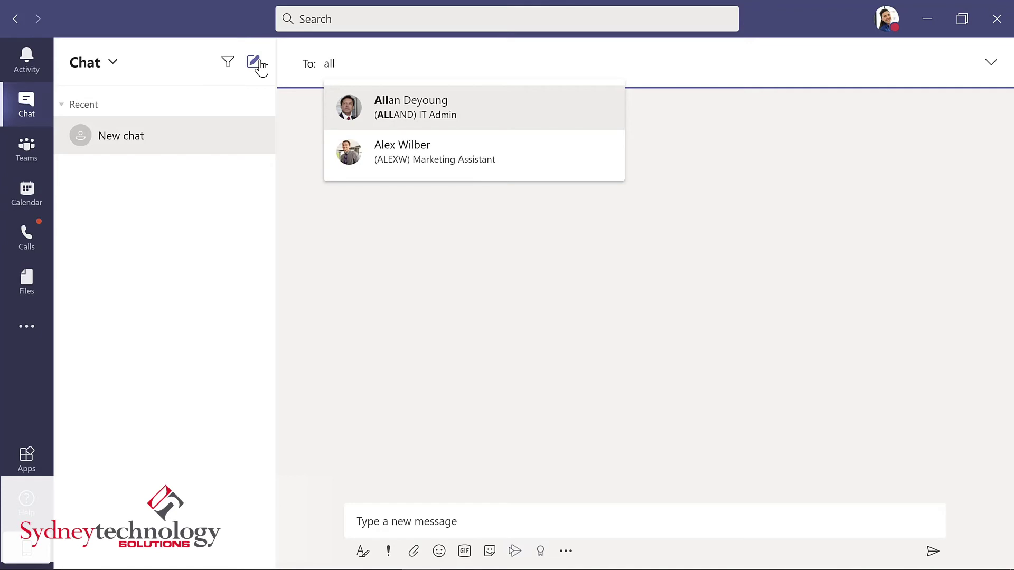
key("Return")
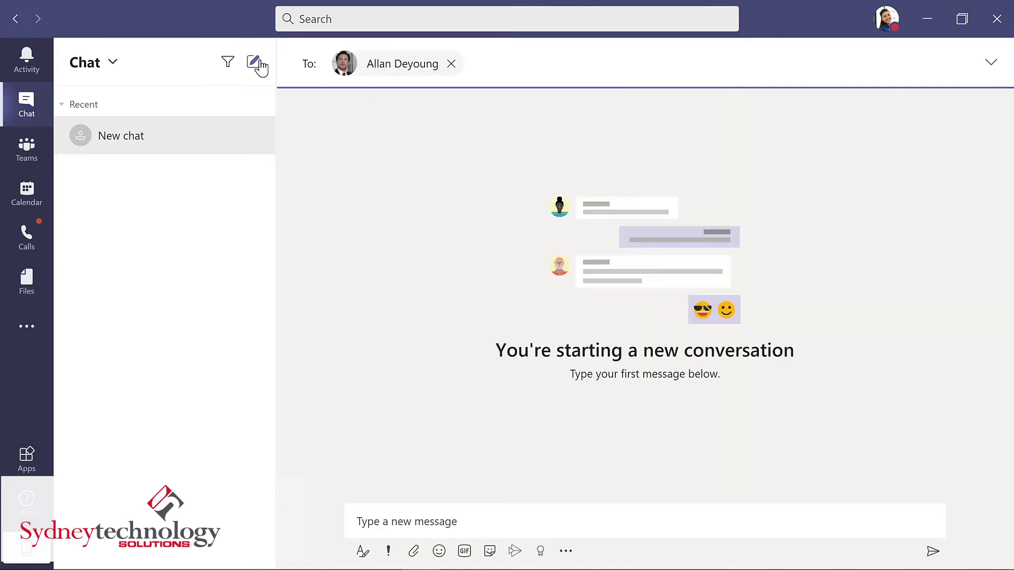
- Send the IT Admin the message "What's the update on the new laptops for my project team?"
left_click(405, 508)
type("What's the update on the new laptops for my project team?")
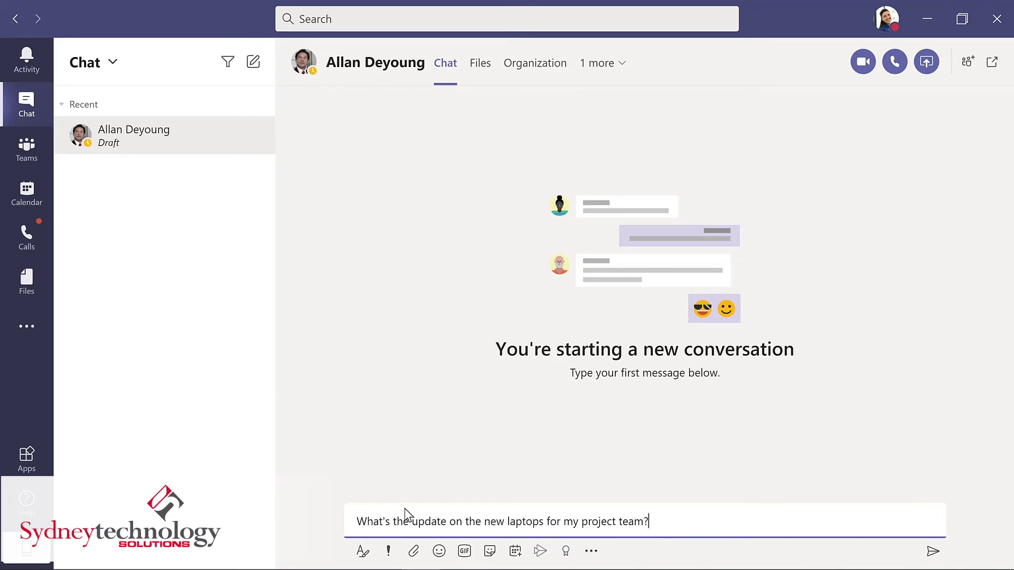
key("Return")
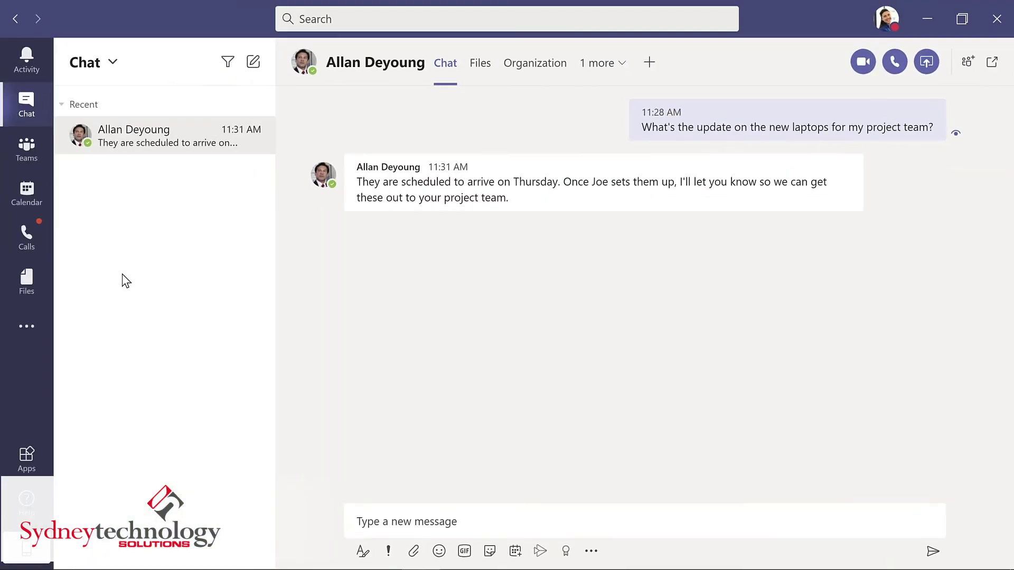
- Reply to the IT Admin with a celebratory GIF found by searching "yay", followed by the text "Thanks so much!"
left_click(464, 551)
type("yay")
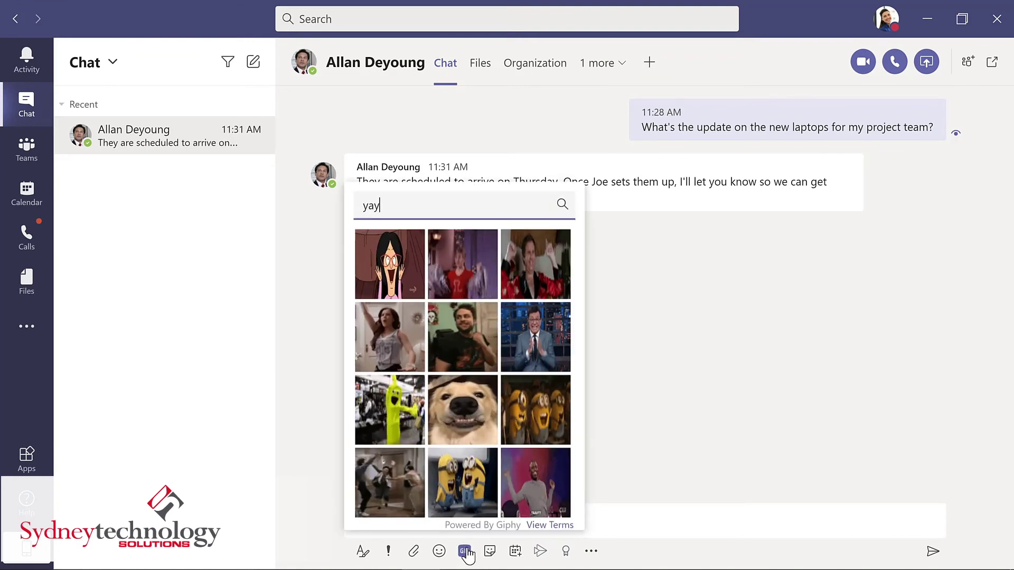
left_click(387, 482)
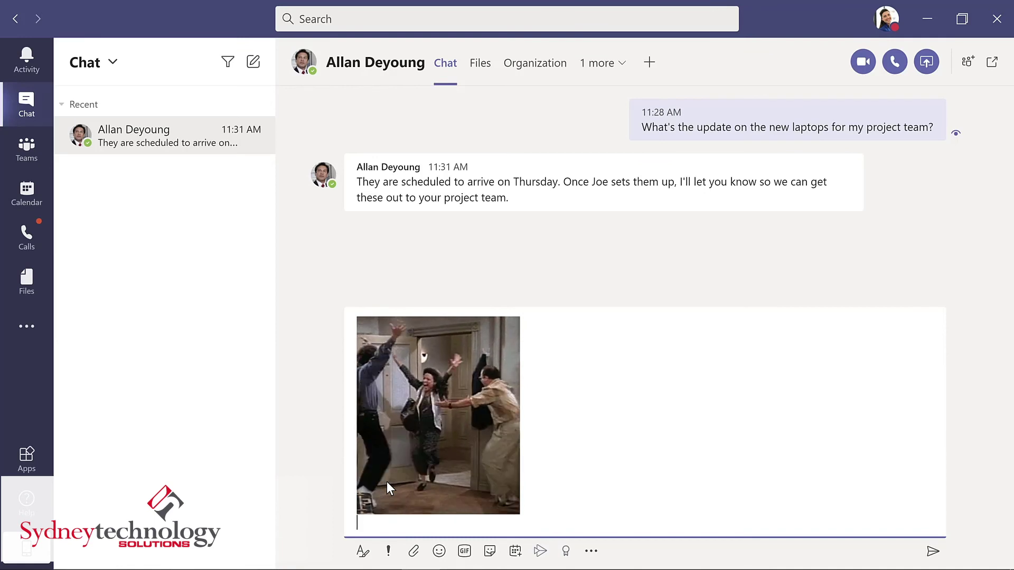
type("Thanks")
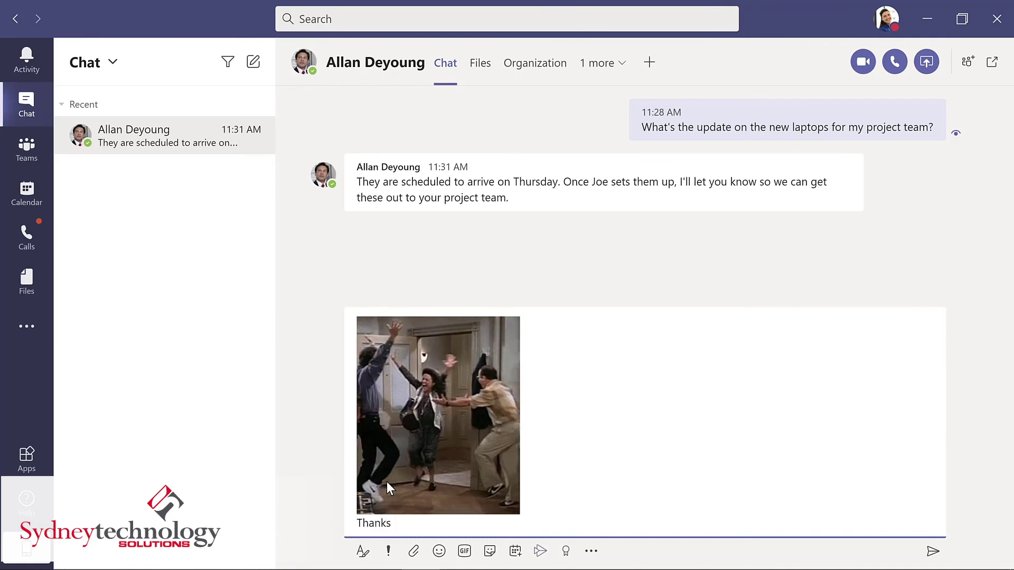
type(" so muc")
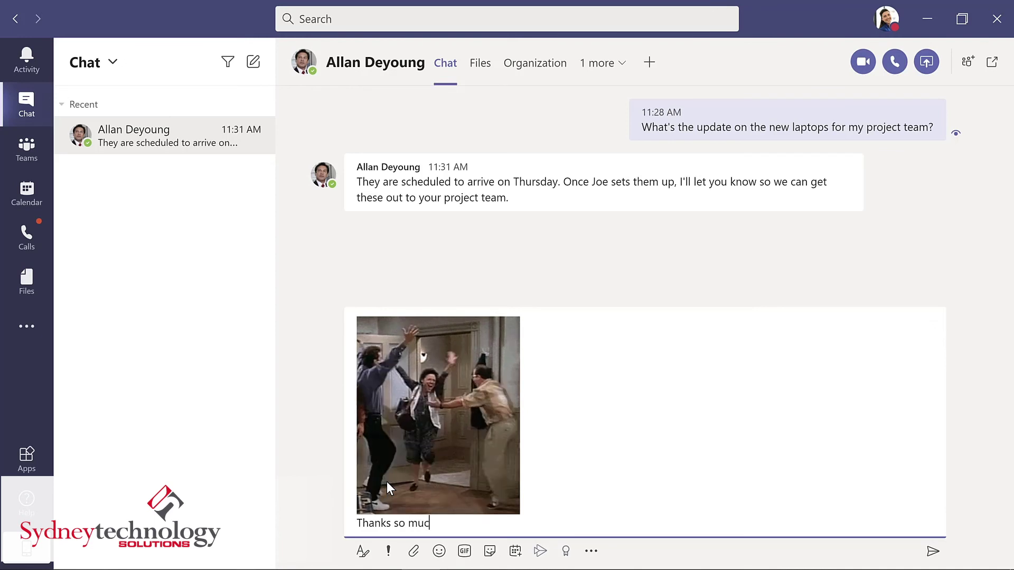
type("h!")
key("Return")
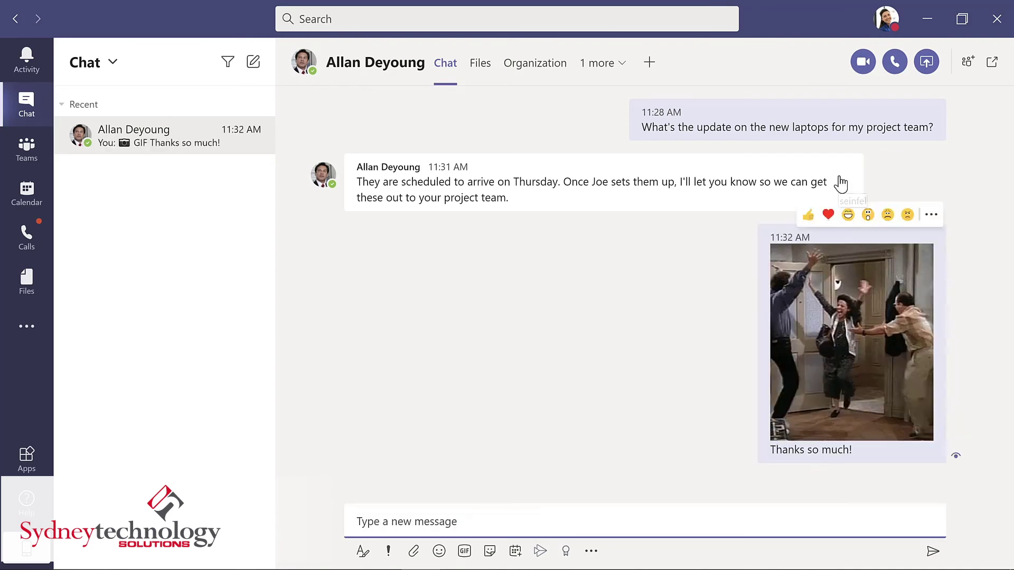
- React with a laughing face to the IT Admin's reply about the laptops and pin this chat
mouse_move(828, 181)
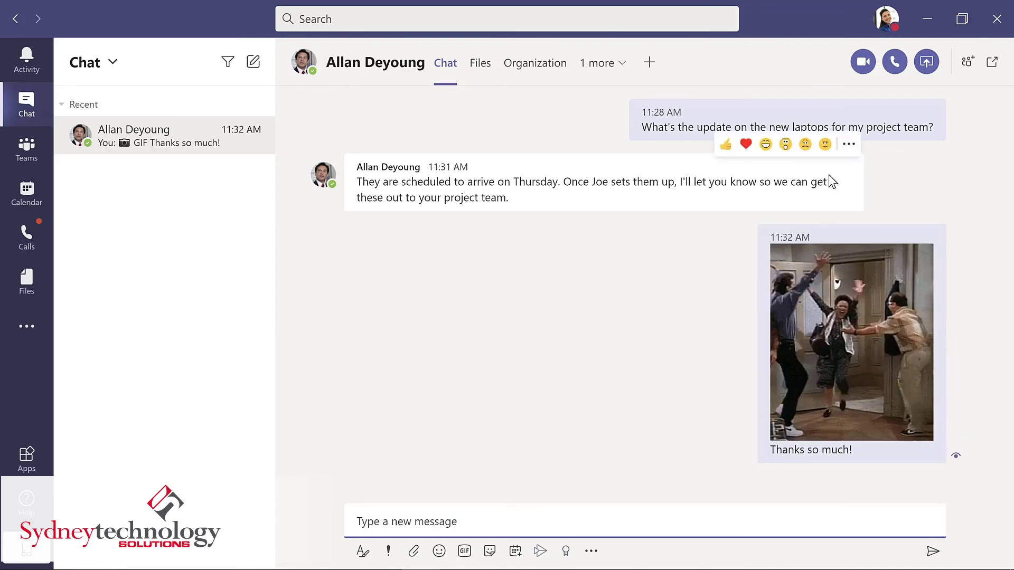
left_click(765, 145)
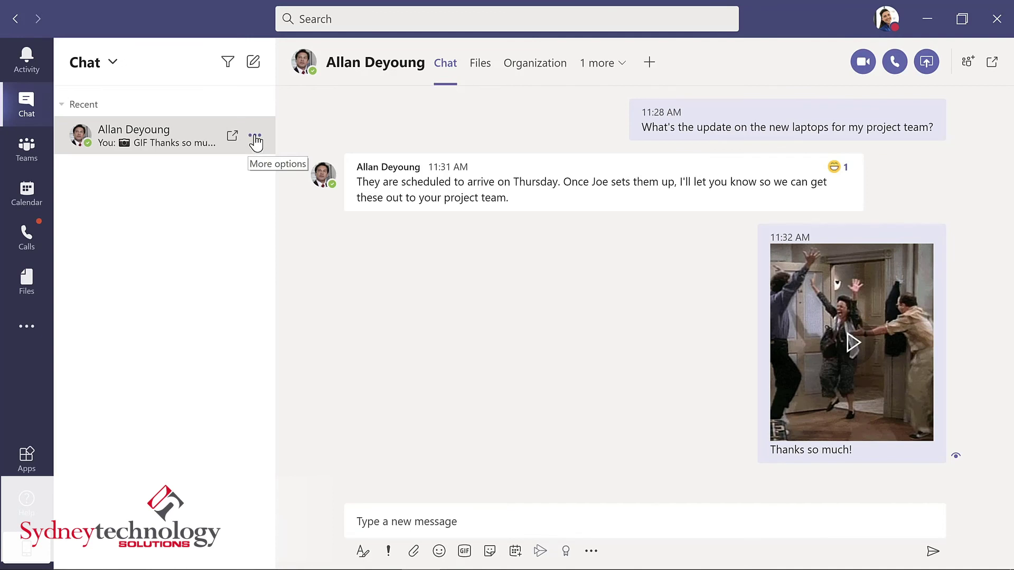
left_click(256, 138)
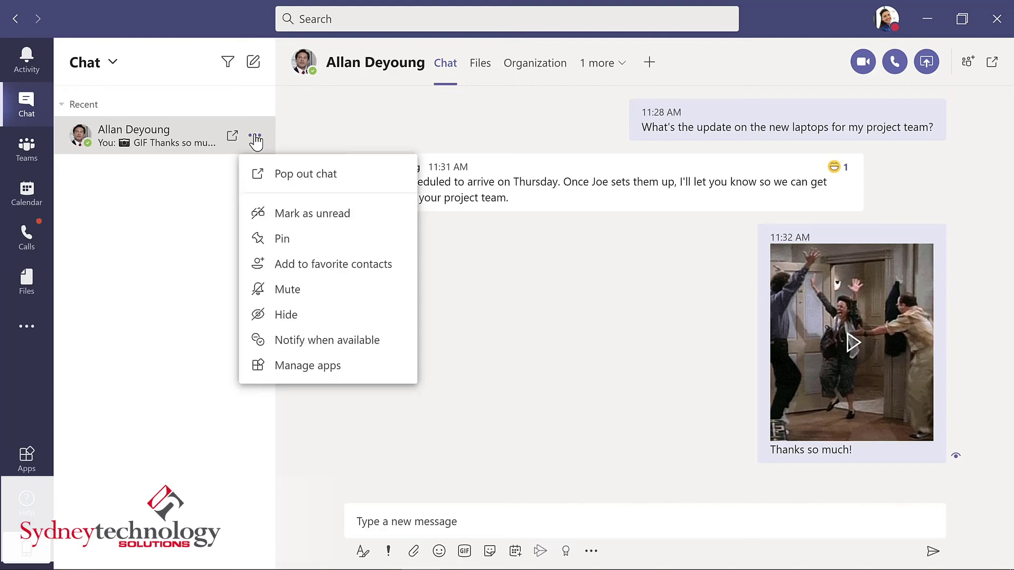
left_click(277, 241)
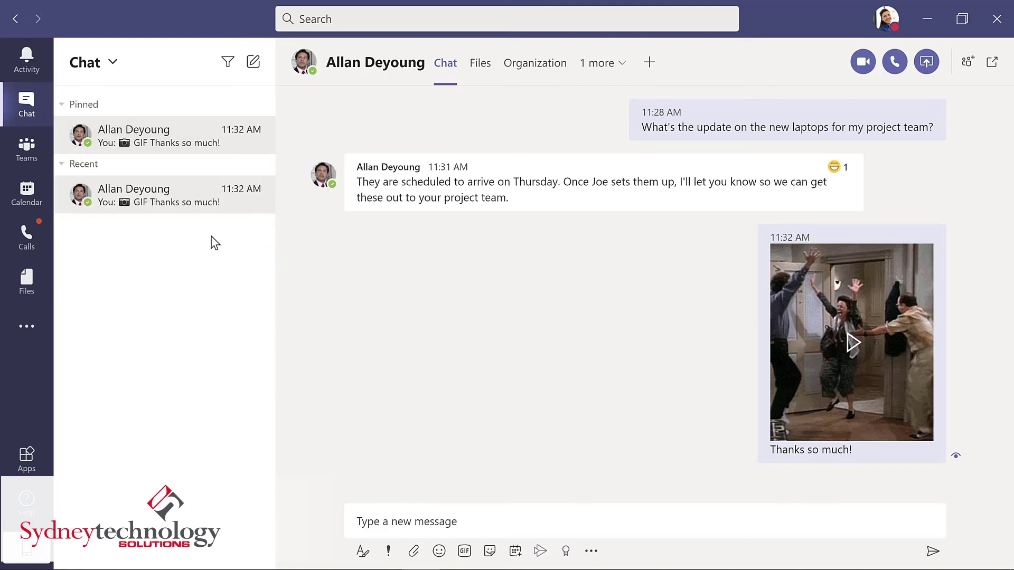
- Open the calendar and view it as a full Week before returning to the Work week view
left_click(27, 193)
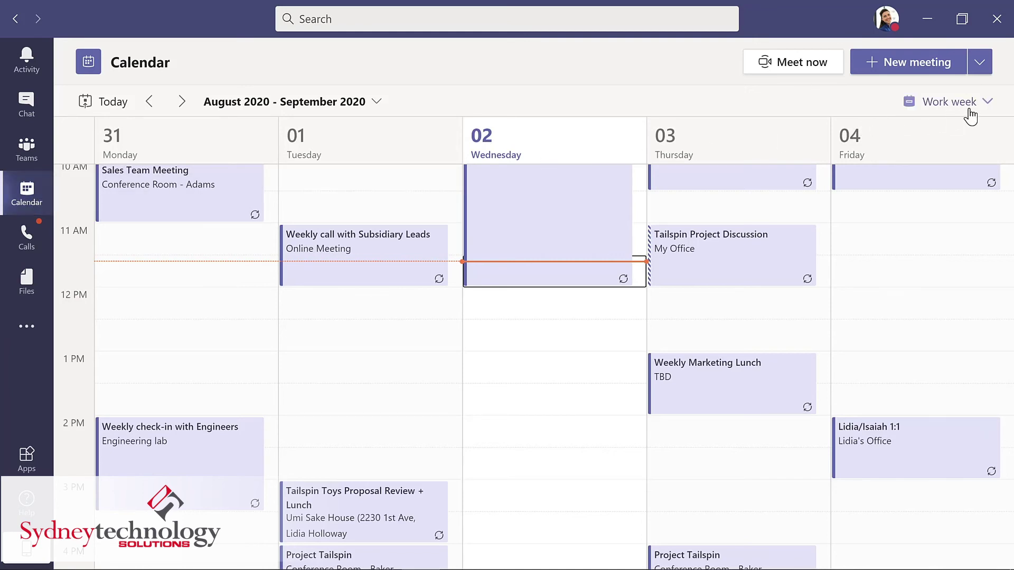
left_click(986, 104)
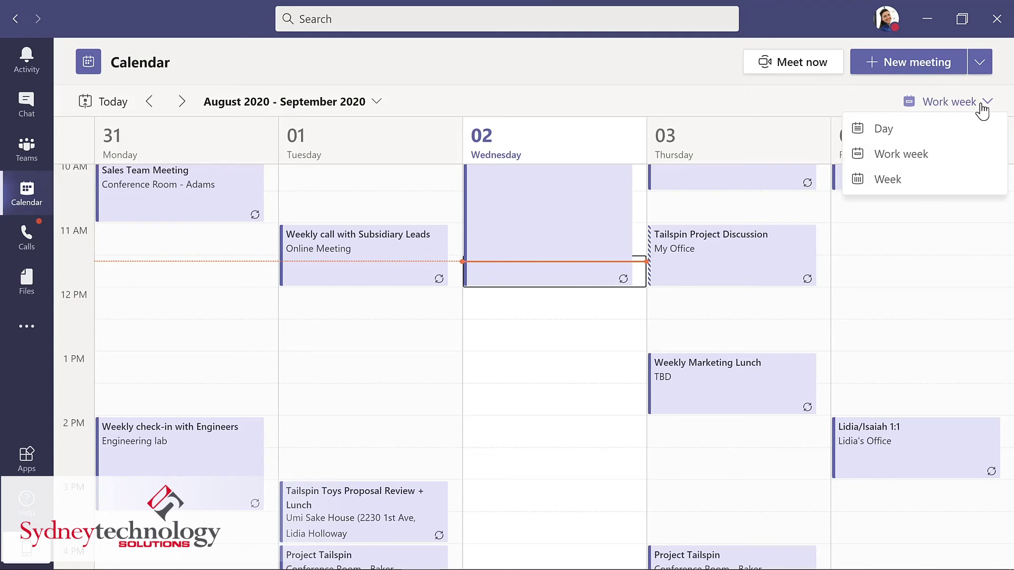
left_click(909, 182)
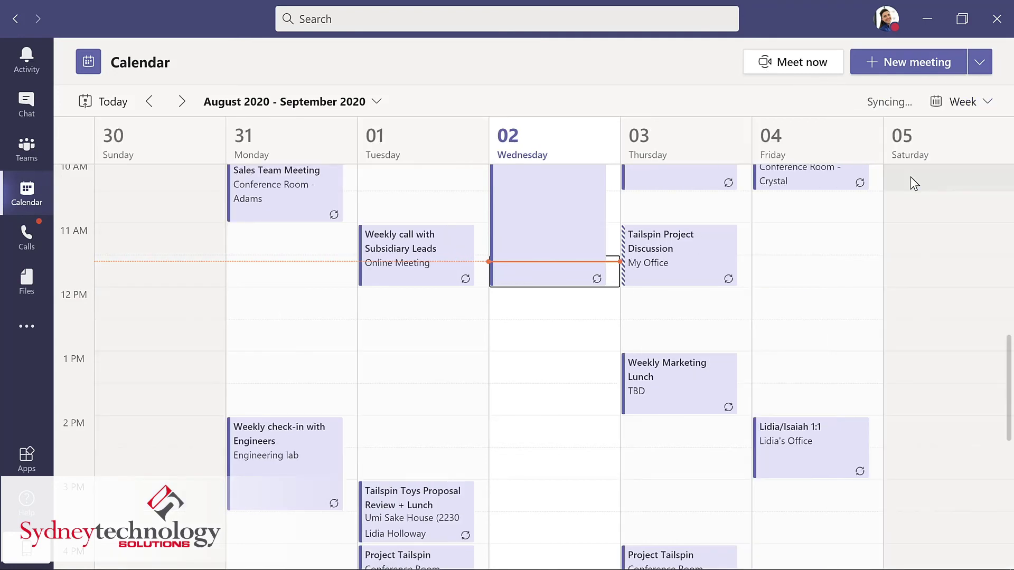
left_click(984, 105)
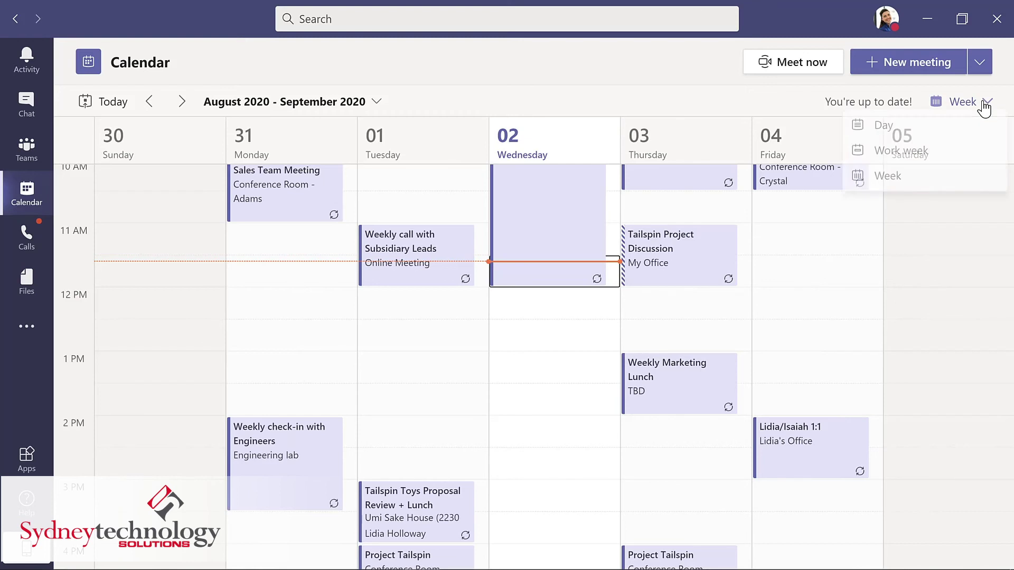
left_click(935, 155)
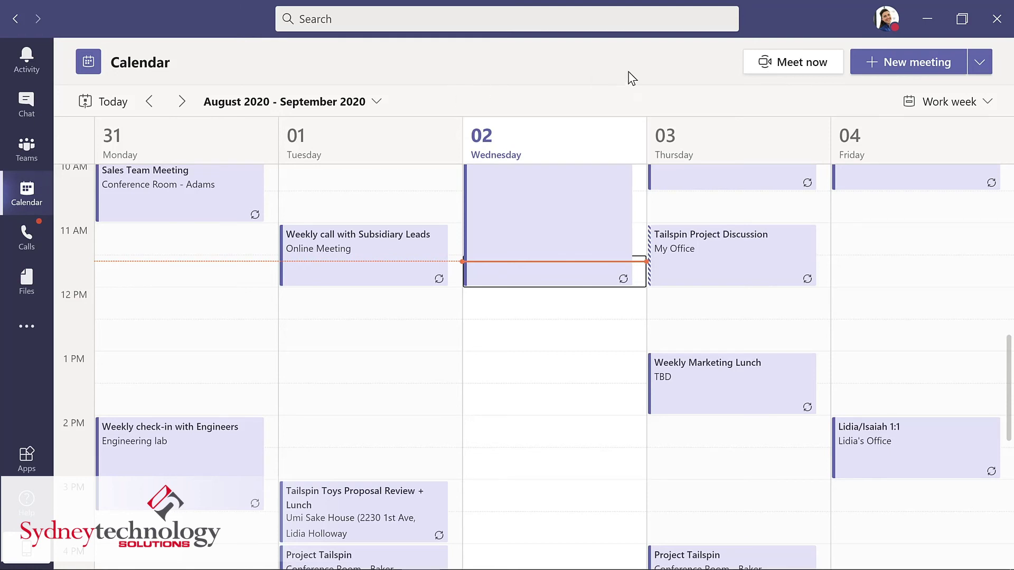
- Create a new meeting titled "Evergreen Design Meeting" and add the four colleagues as required attendees
left_click(897, 59)
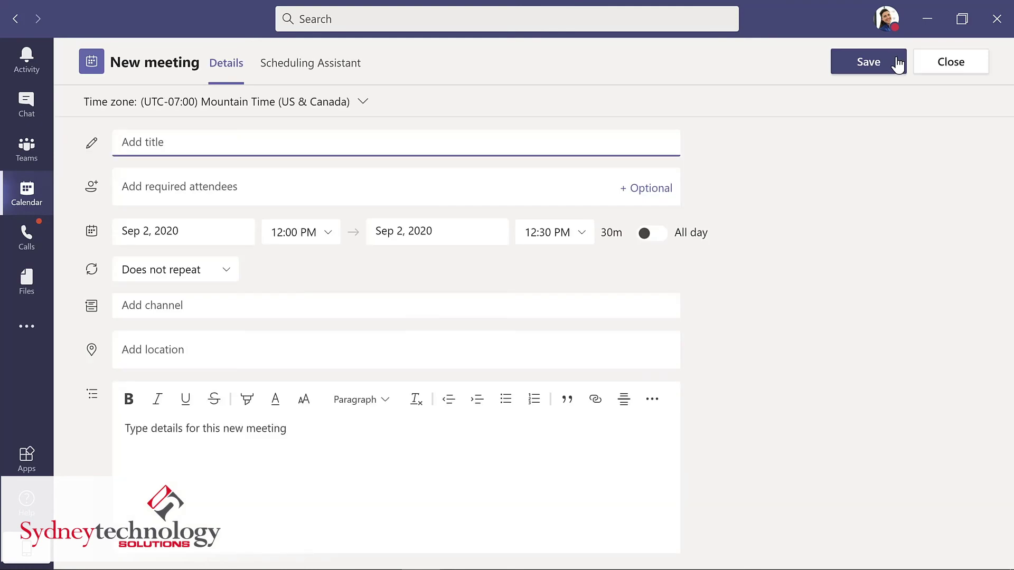
type("Evergreen Design Meeting")
left_click(249, 186)
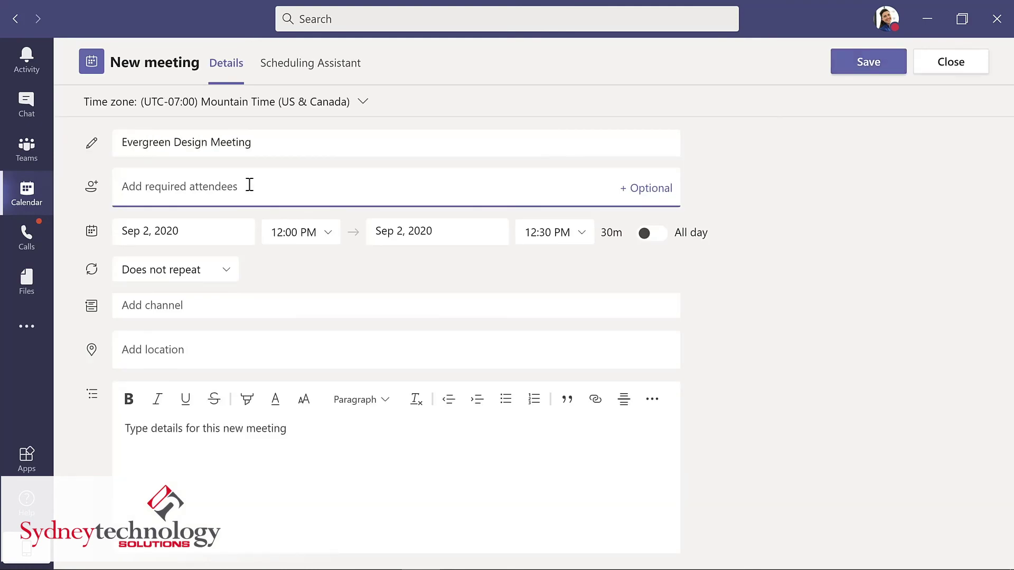
type("lynn")
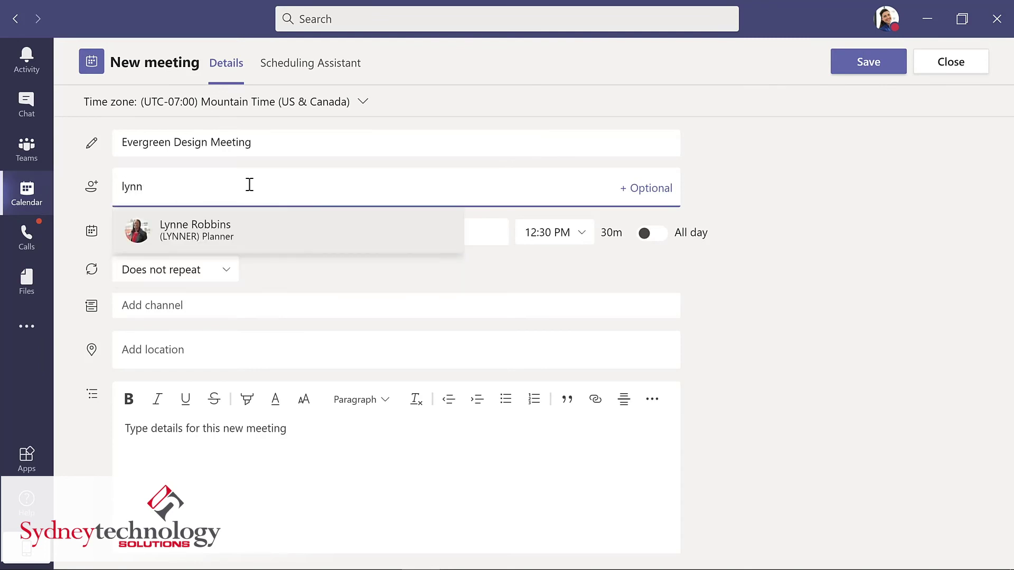
key("Return")
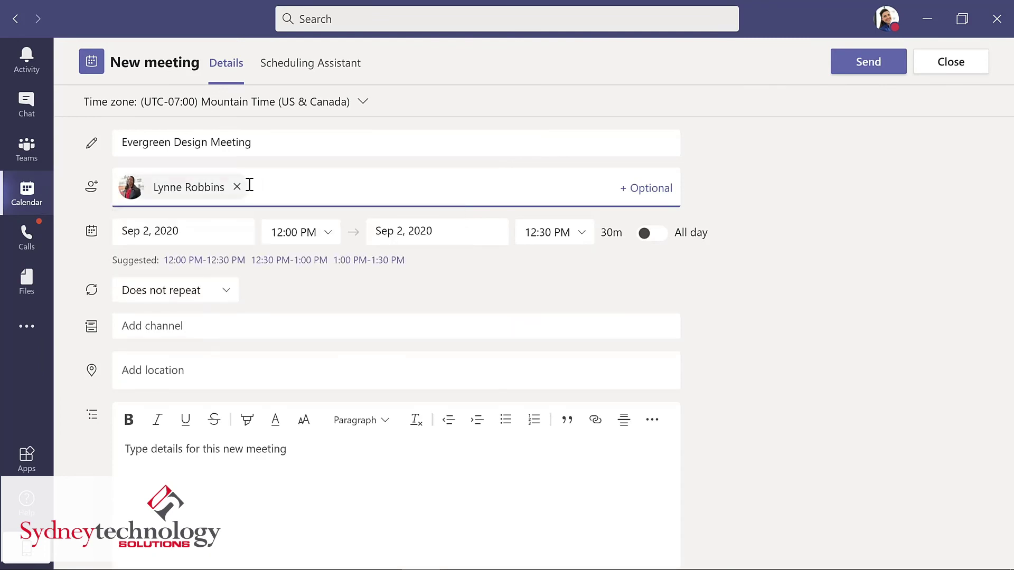
key("ctrl+v")
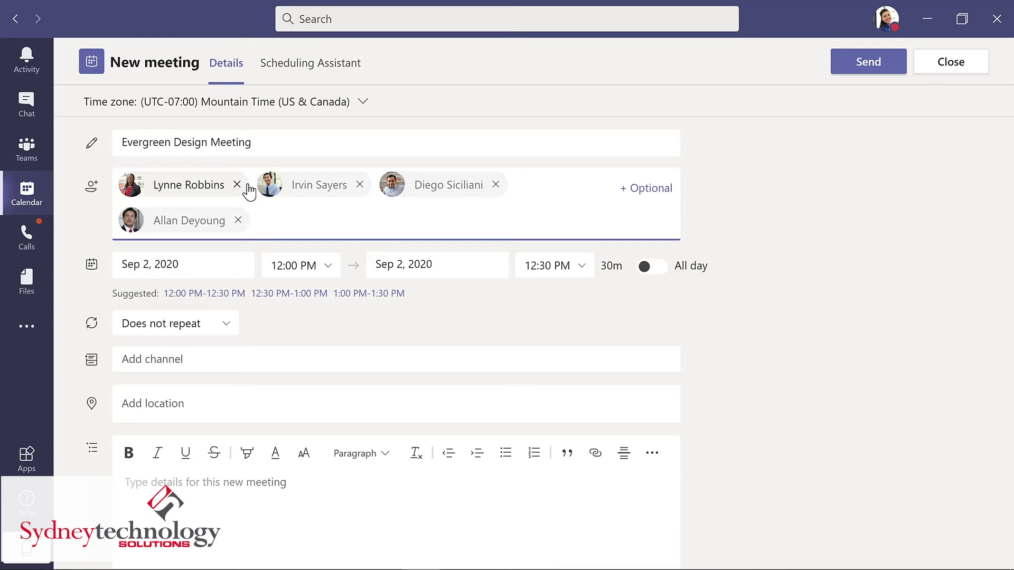
- Set the meeting date to Sep 8, 2020 and extend its end to 1:00 PM using the Scheduling Assistant
left_click(214, 260)
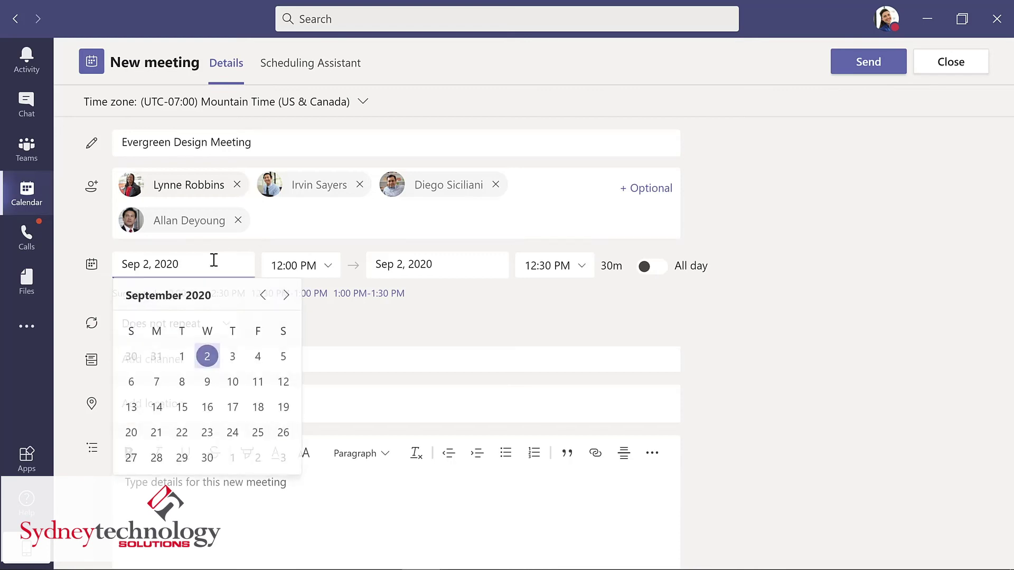
left_click(181, 382)
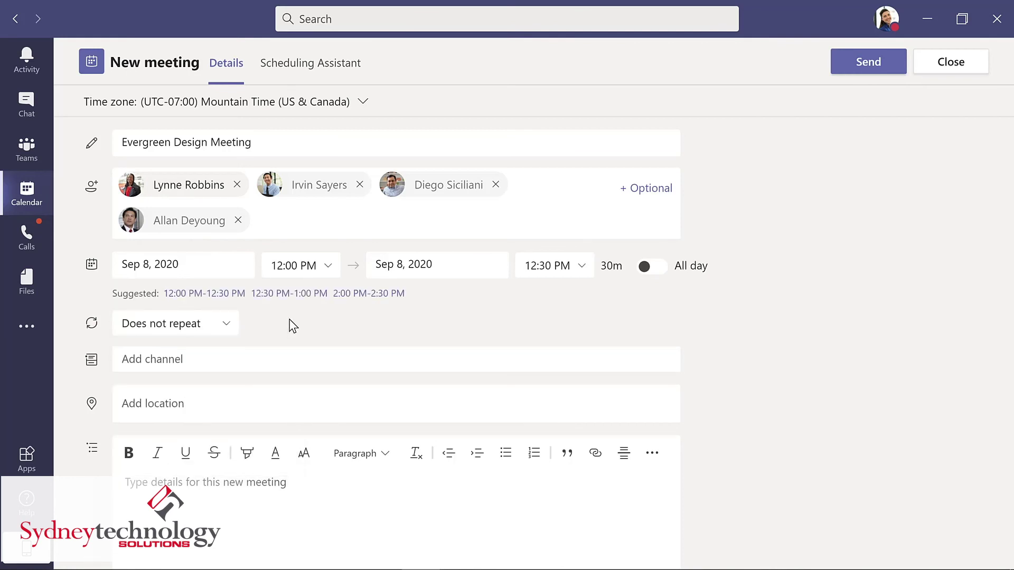
left_click(298, 65)
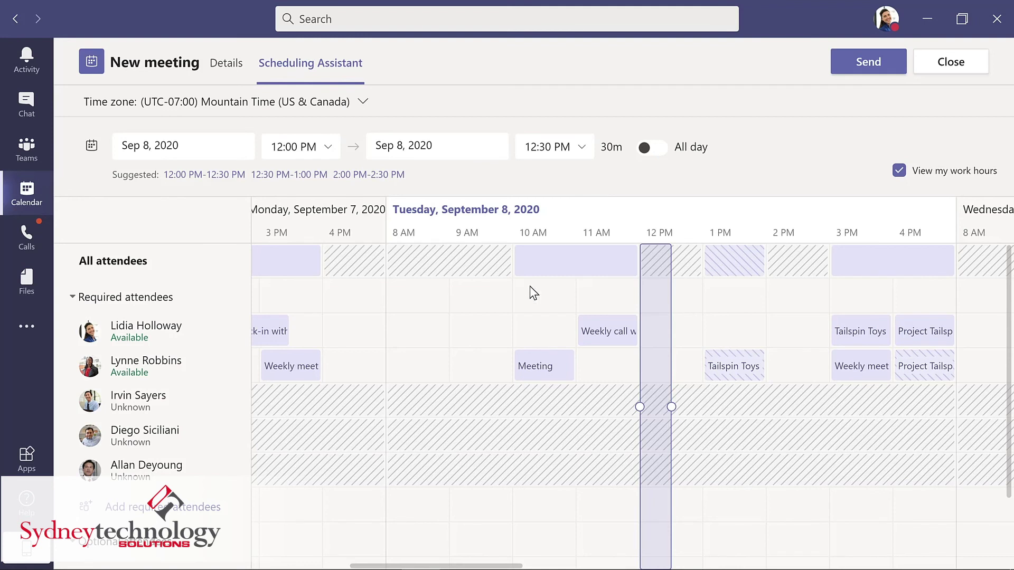
left_click_drag(671, 407, 706, 407)
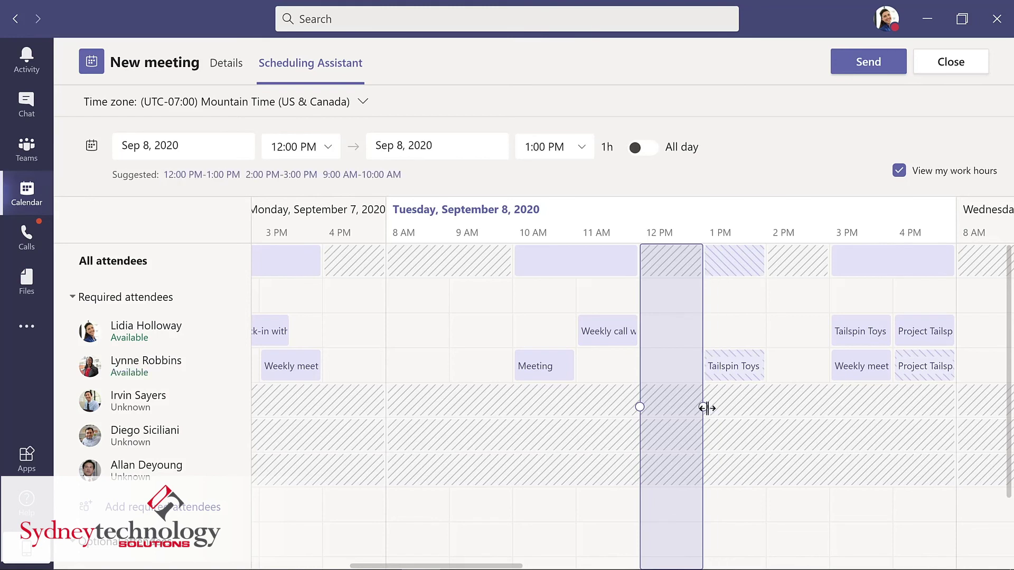
- Add the Evergreen Project Team's Design channel to the meeting details
left_click(228, 64)
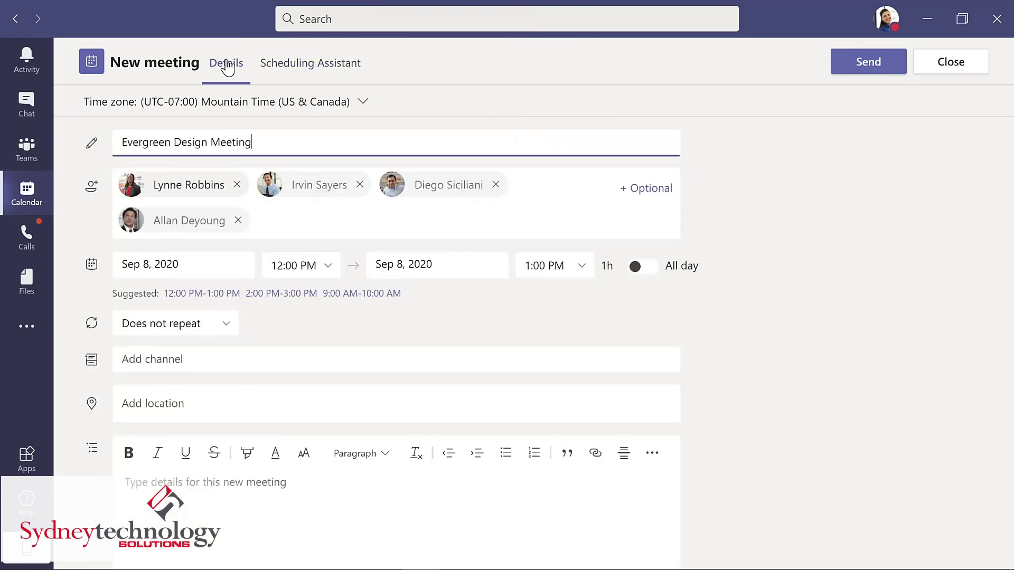
left_click(237, 360)
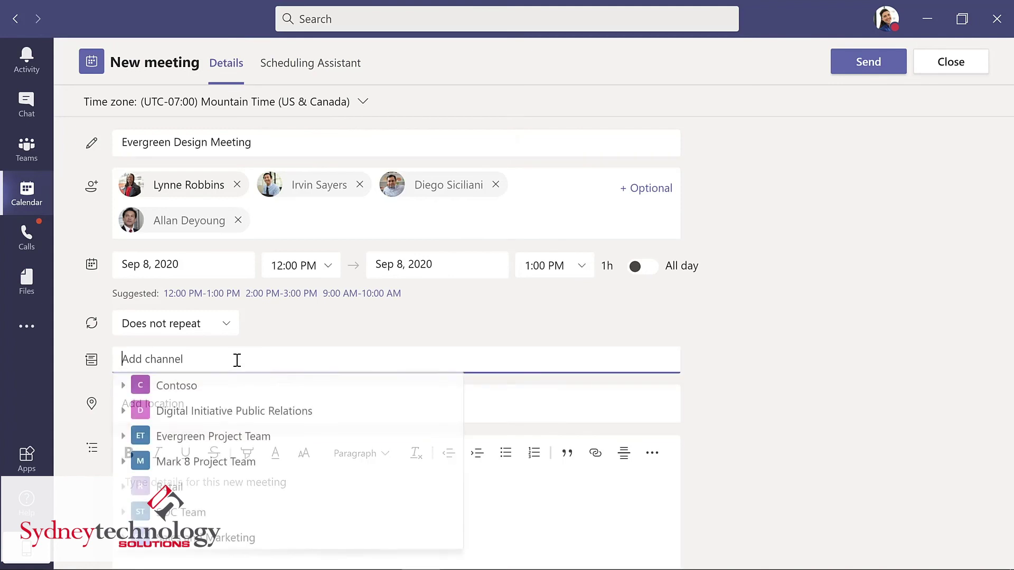
left_click(125, 439)
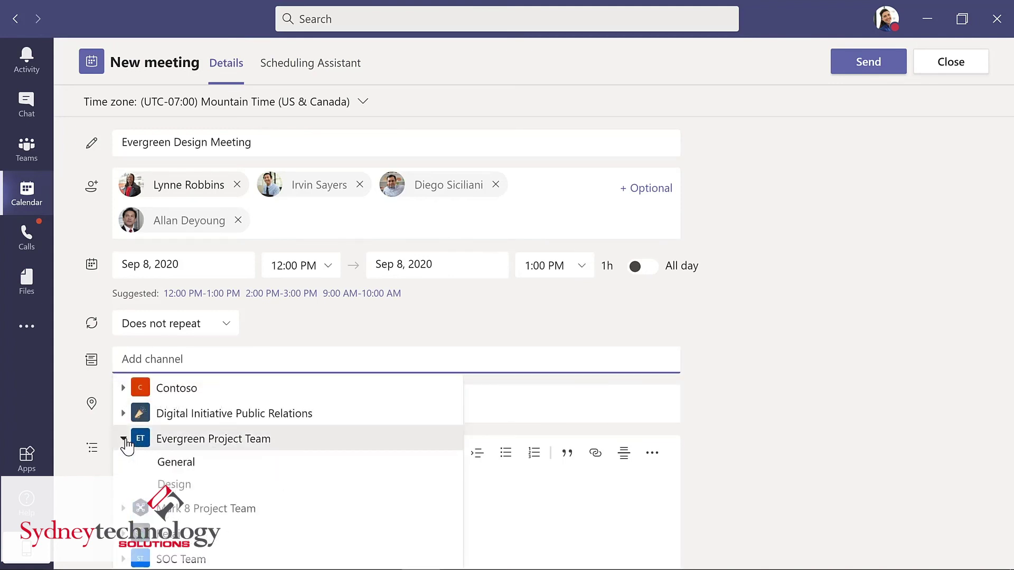
left_click(183, 487)
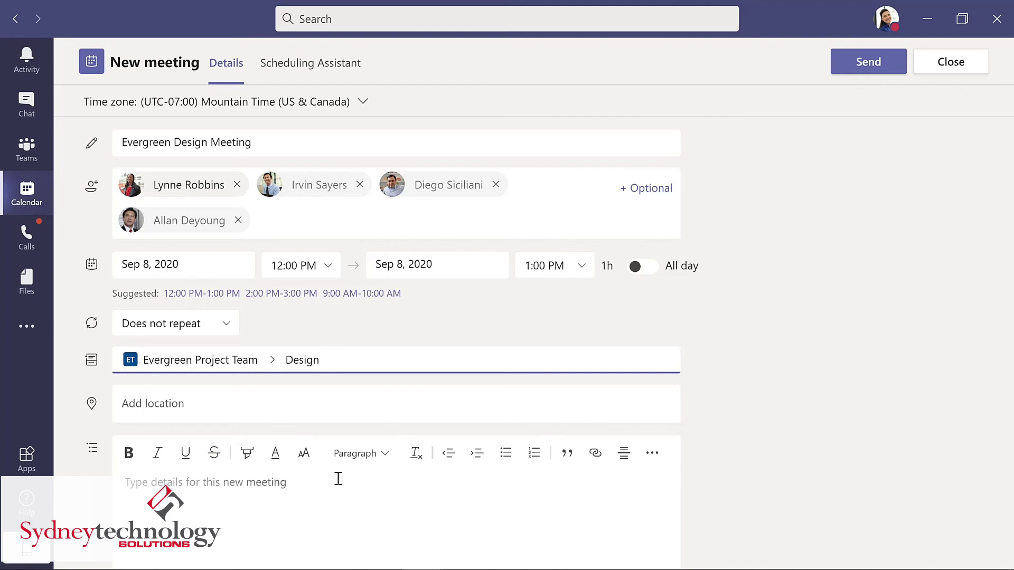
- Enter "Kickoff meeting for design team" as the meeting details and send the invitation
left_click(280, 482)
type("Kickoff meeting for design team")
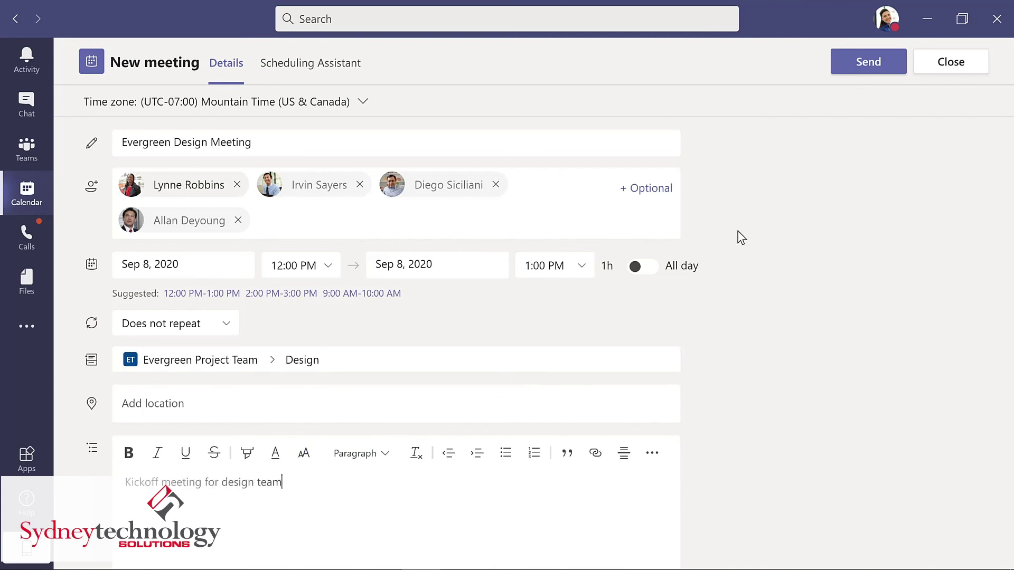
left_click(859, 67)
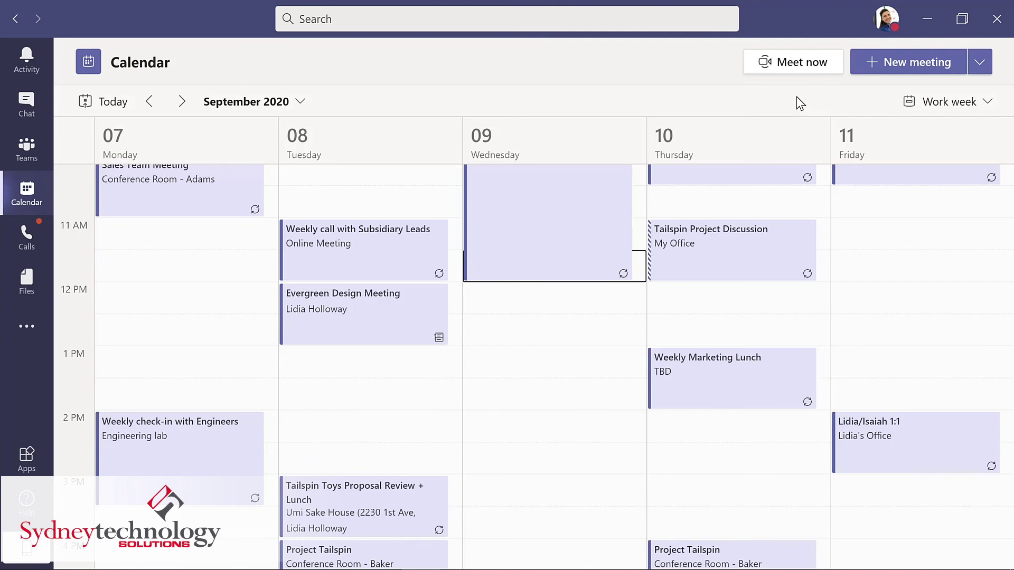
- Start an instant meeting in the Mark 8 Project Team's Design channel with the subject "Updates to planning document"
left_click(29, 151)
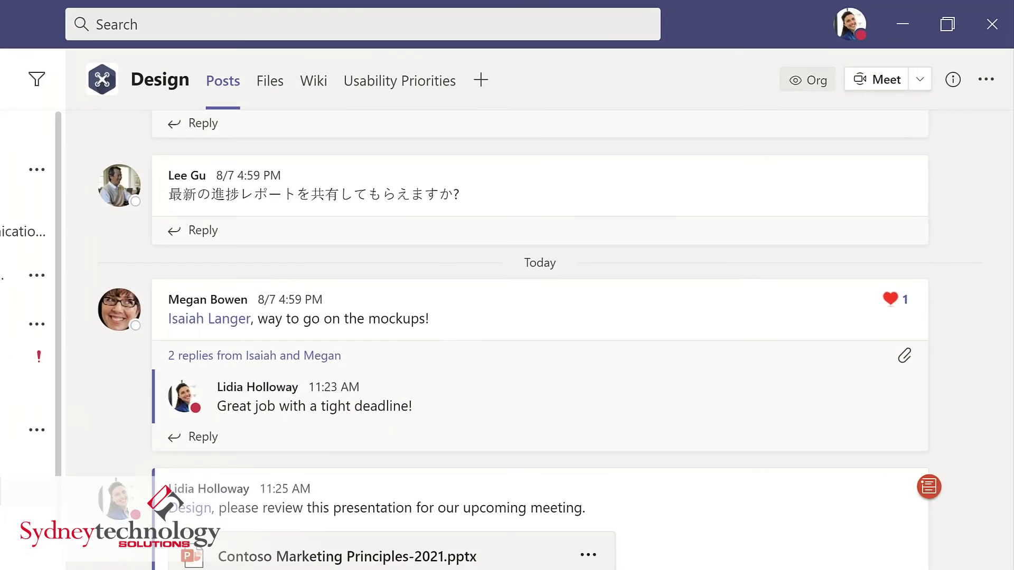
left_click(941, 62)
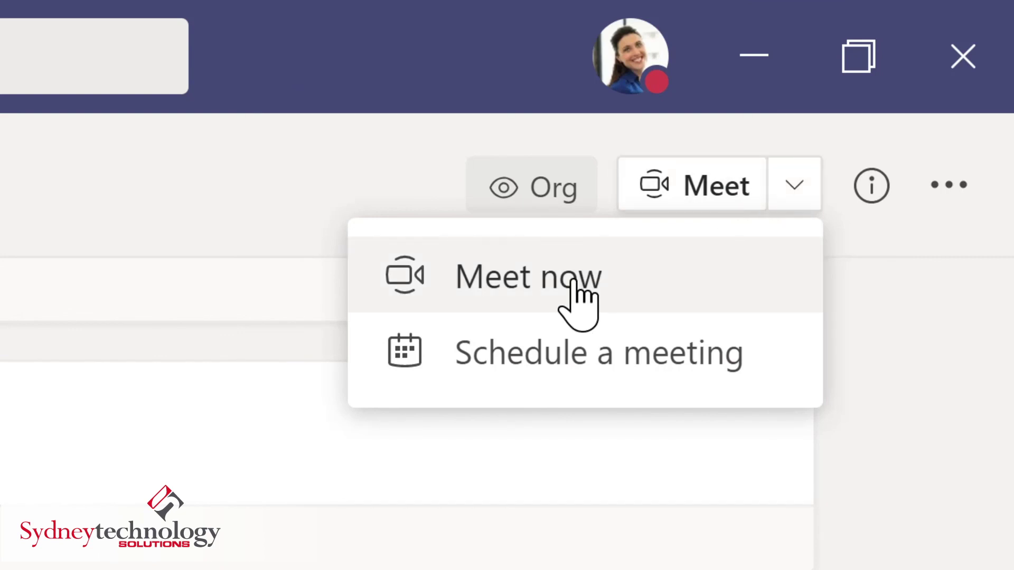
left_click(535, 285)
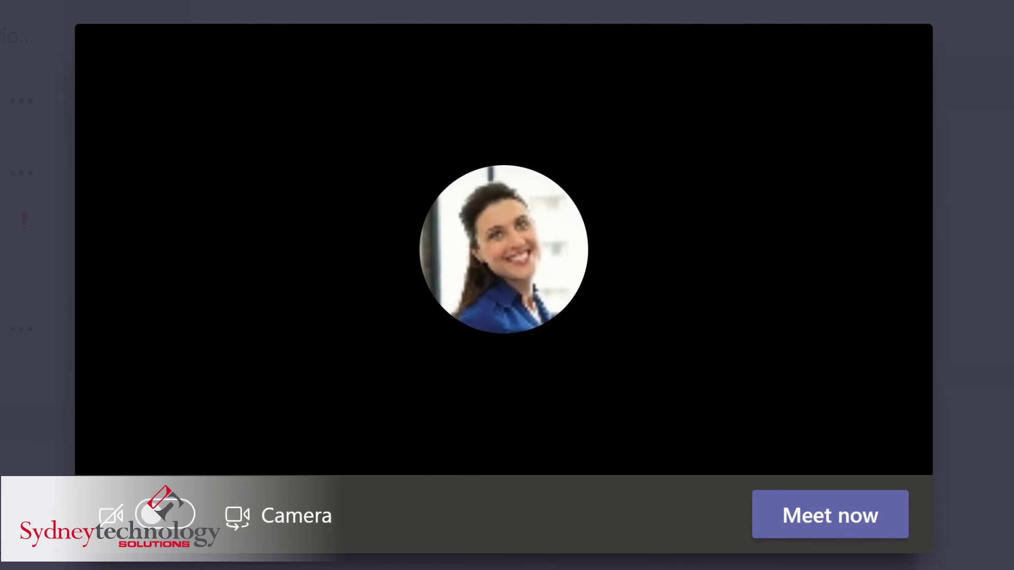
type("Updates ")
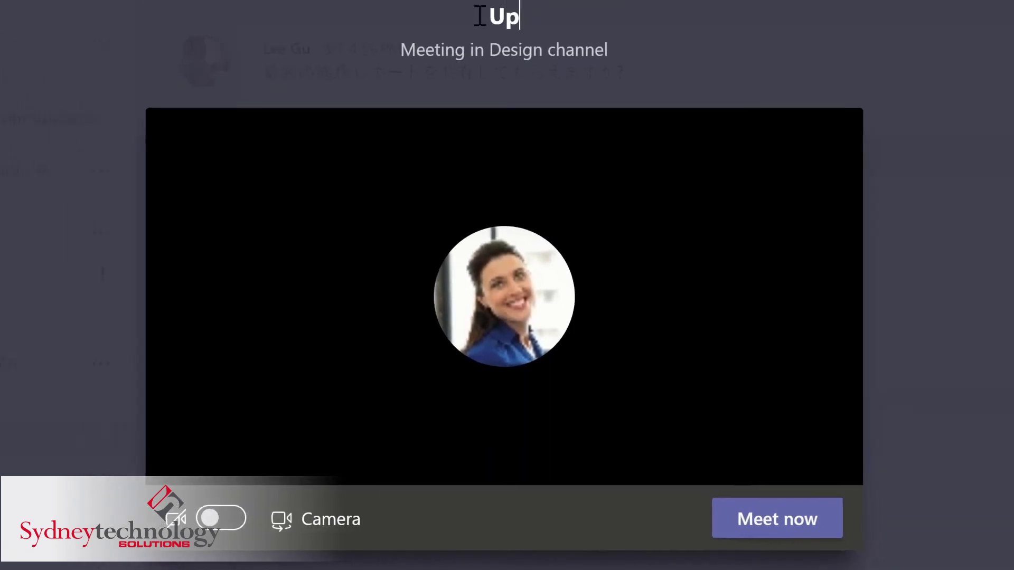
type("to planning document")
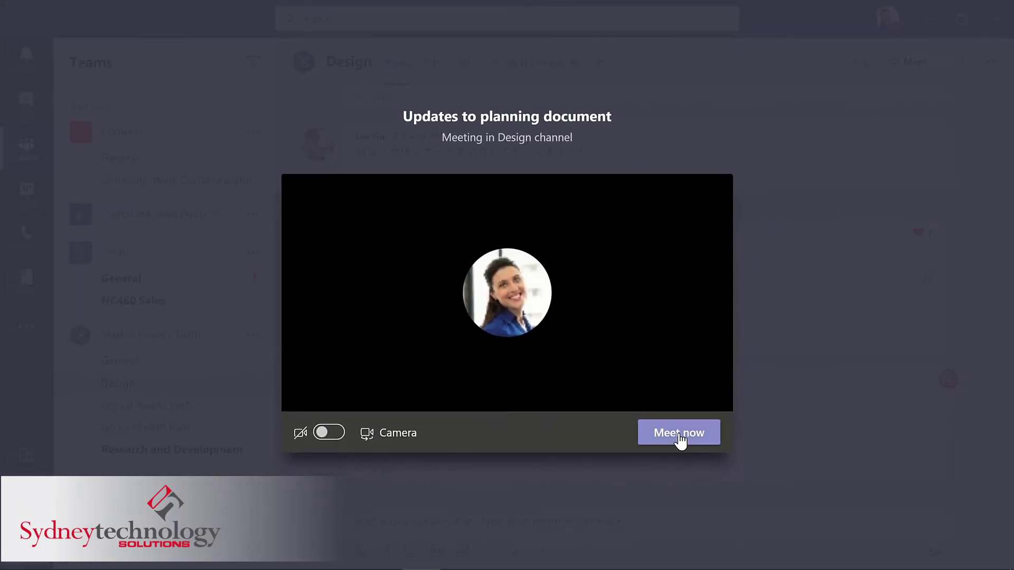
left_click(733, 491)
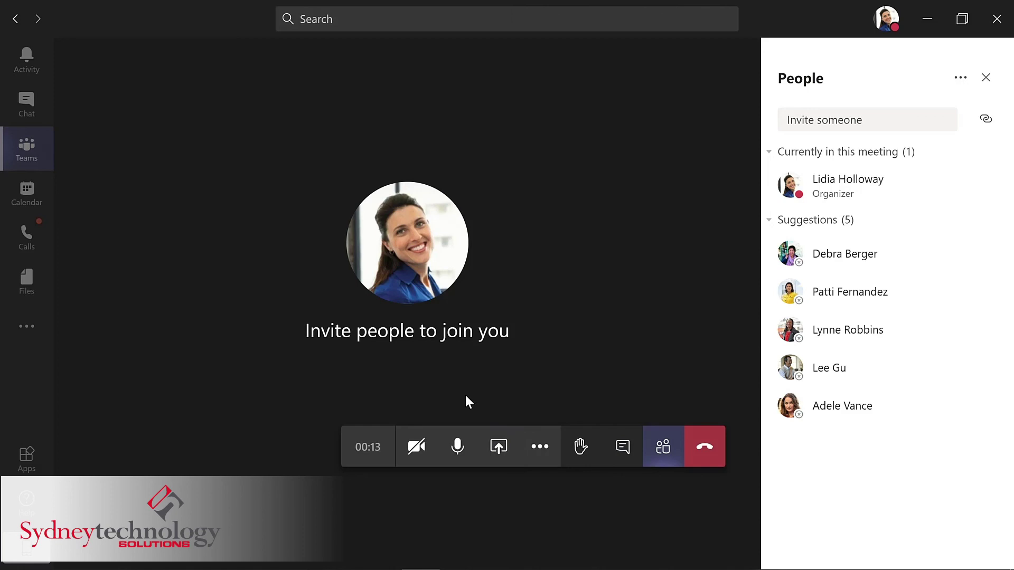
left_click(540, 458)
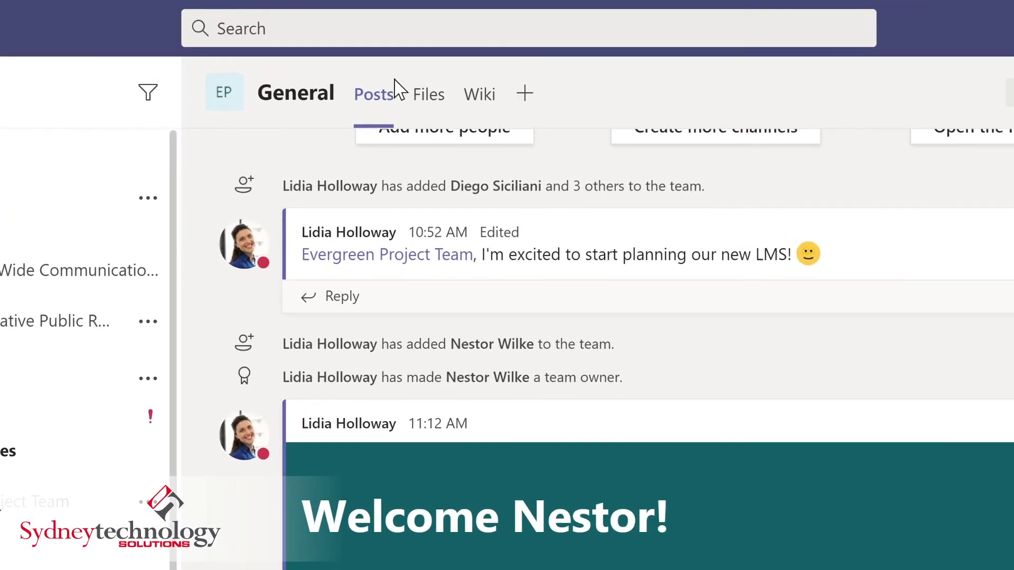
- Search for "marketing" and open the conference swag message found in the Sales and Marketing team's General channel
left_click(370, 25)
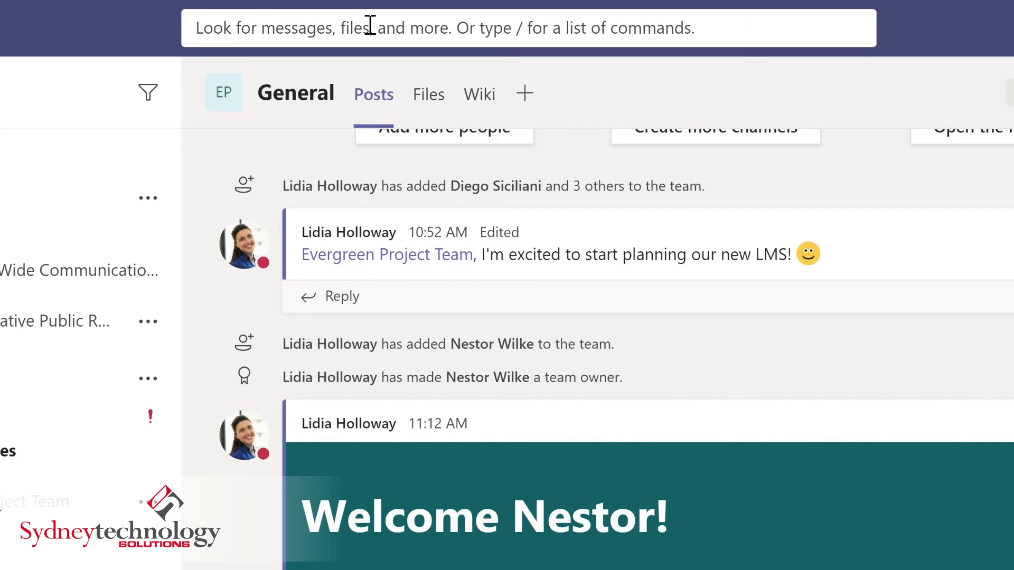
type("marketing")
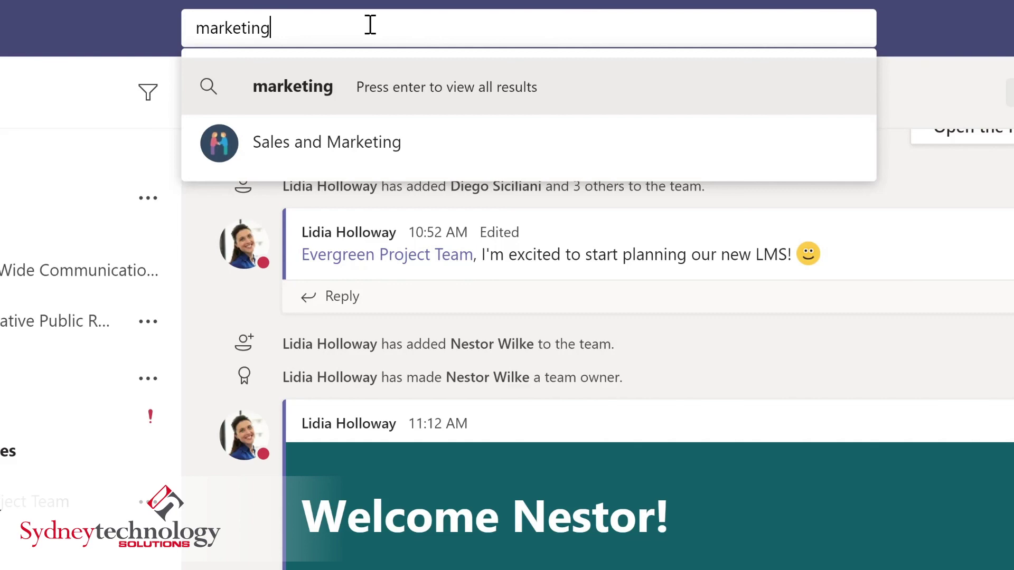
key("Return")
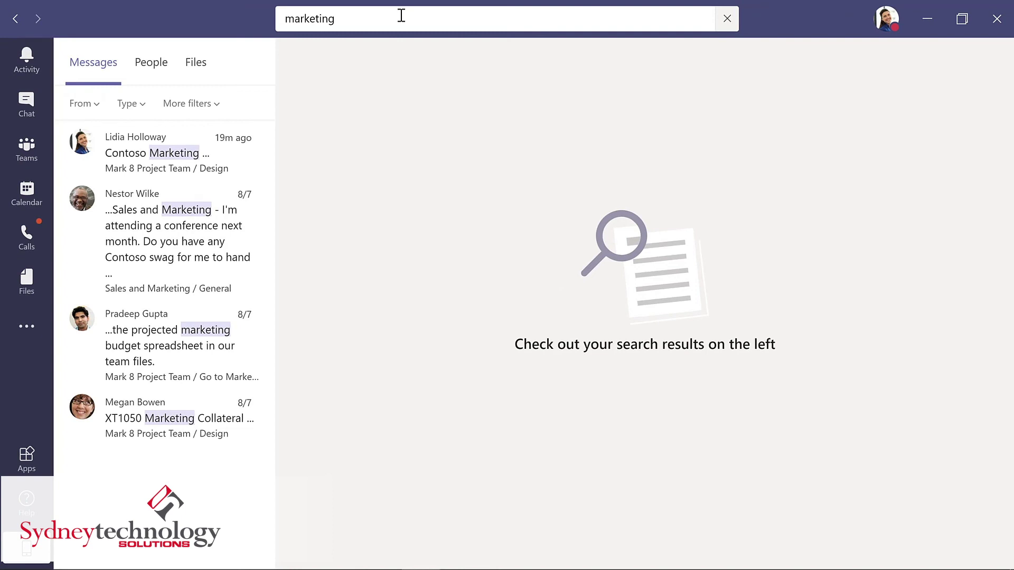
left_click(158, 231)
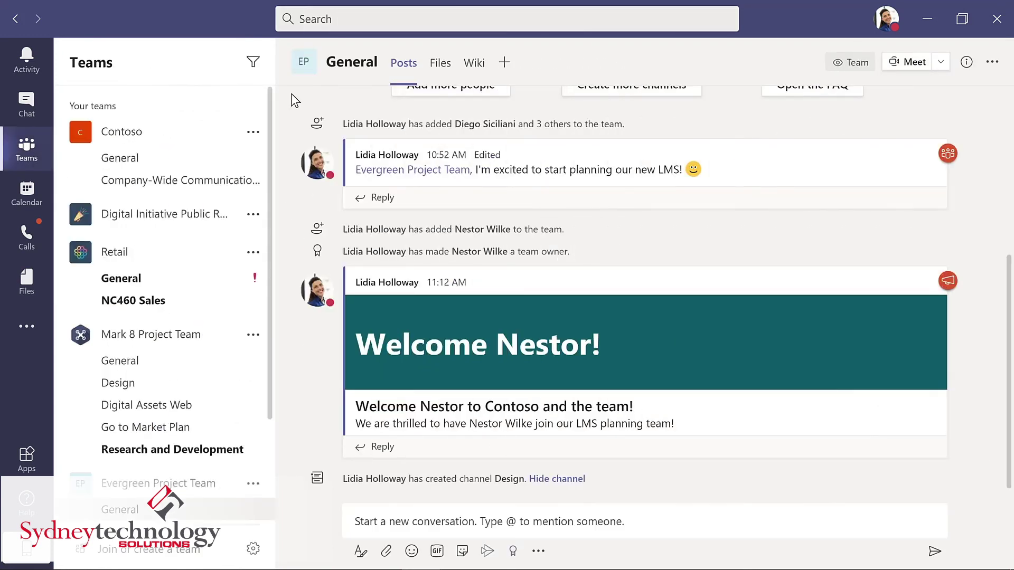
- Bring up the list of slash commands in the search box with "/", then dismiss it
left_click(346, 19)
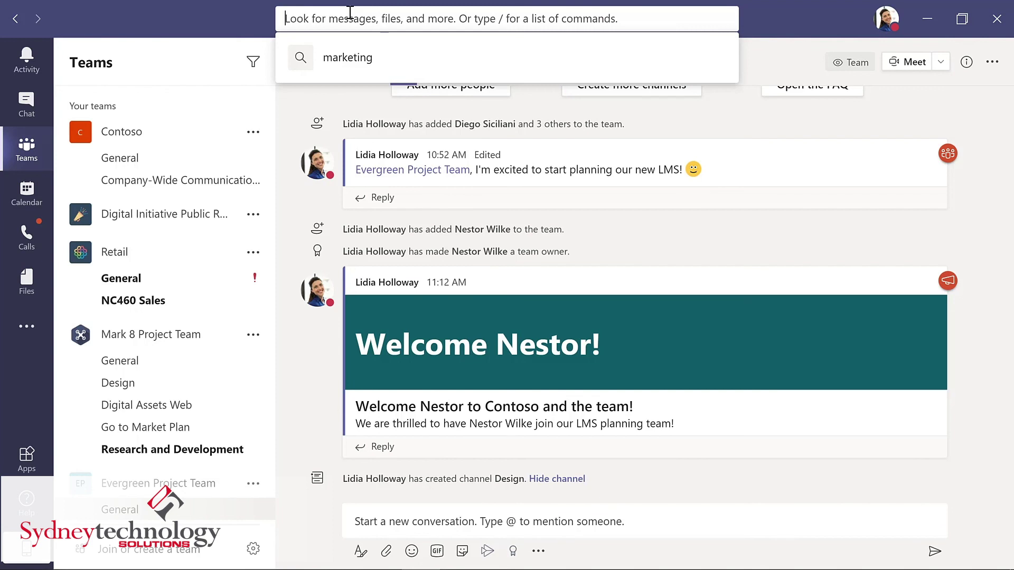
type("/")
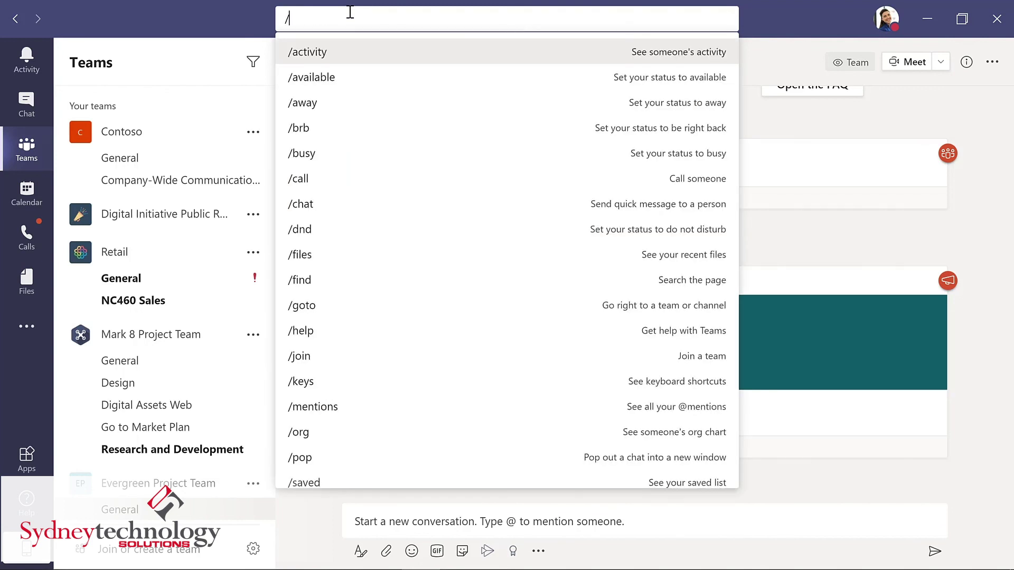
key("Escape")
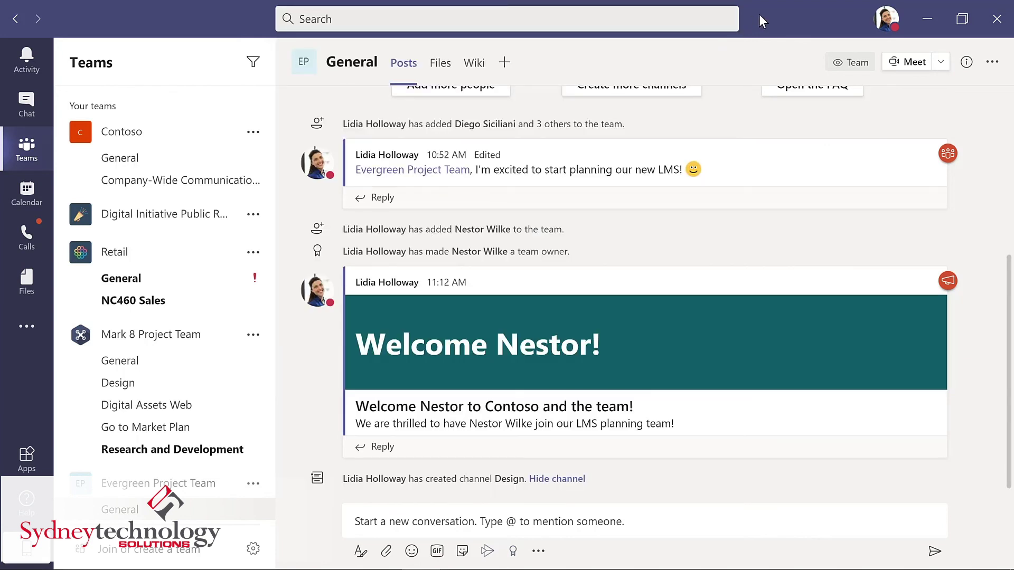
- Show the slash commands again and display the keyboard shortcuts list
key("ctrl+slash")
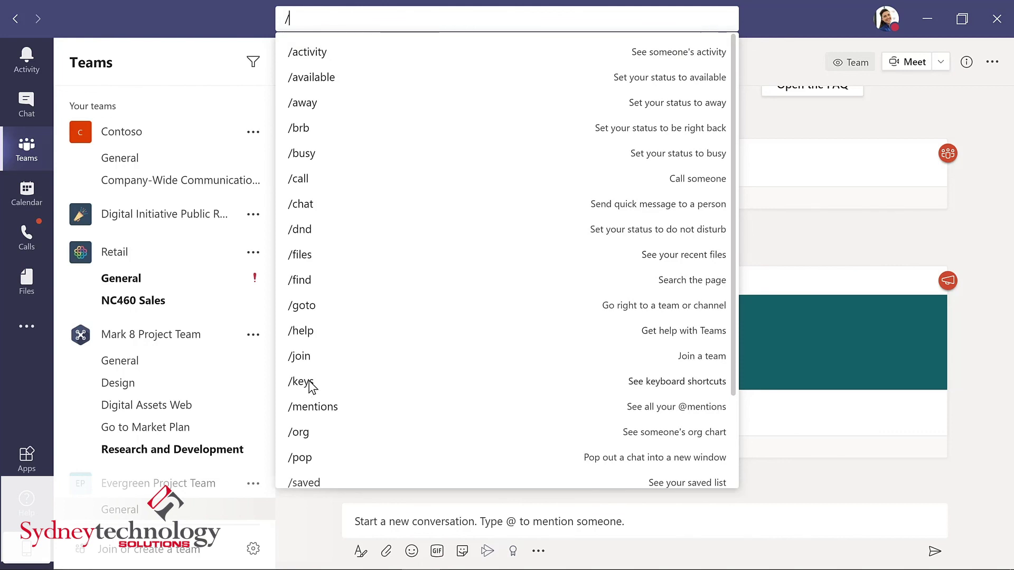
key("Escape")
key("ctrl+period")
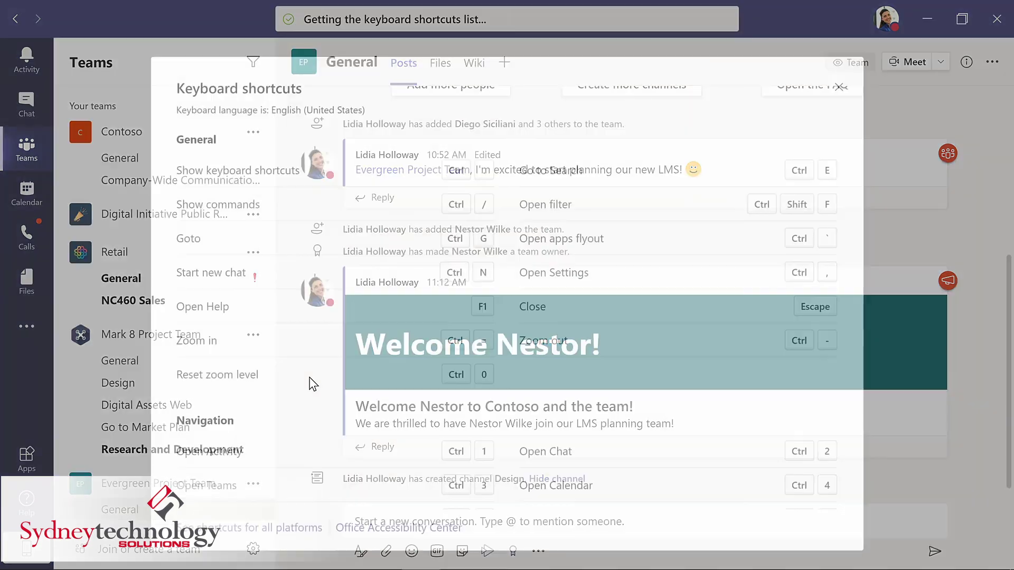